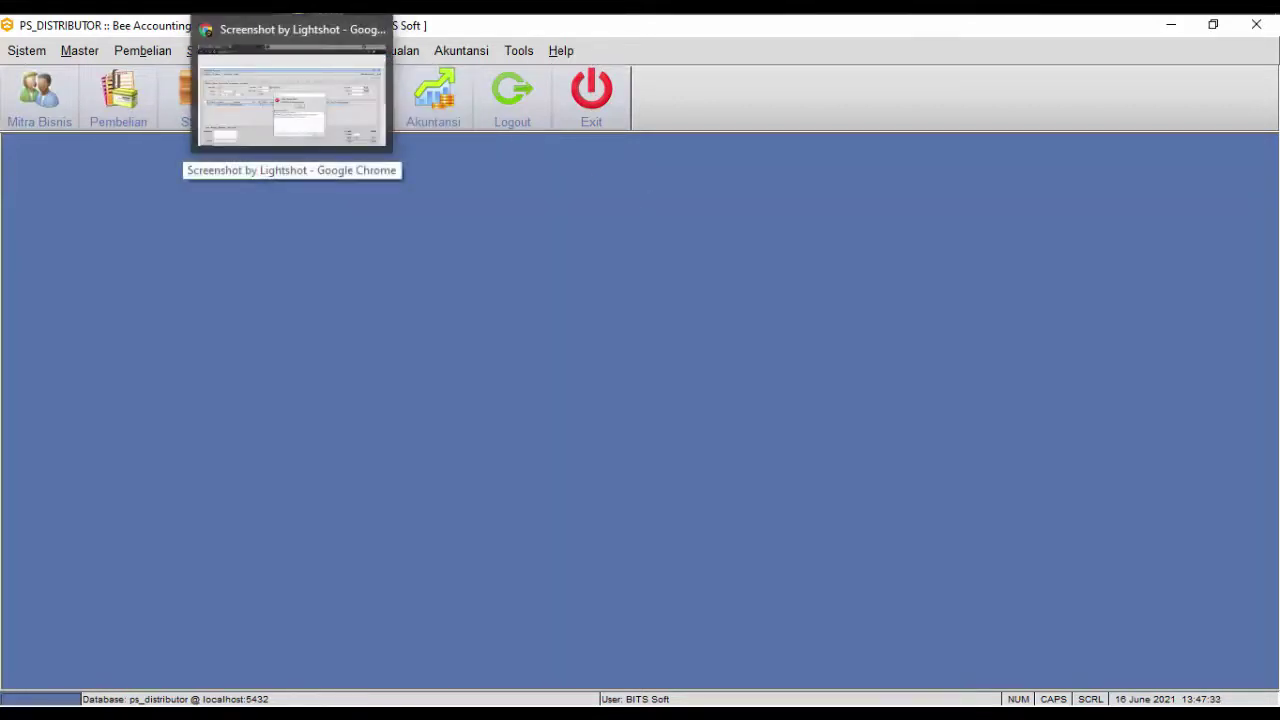
# Switch to Chrome and review the Lightshot screenshots of the Rekap Piutang Jatuh Tempo report and the failed sale save.
pyautogui.click(290, 80)
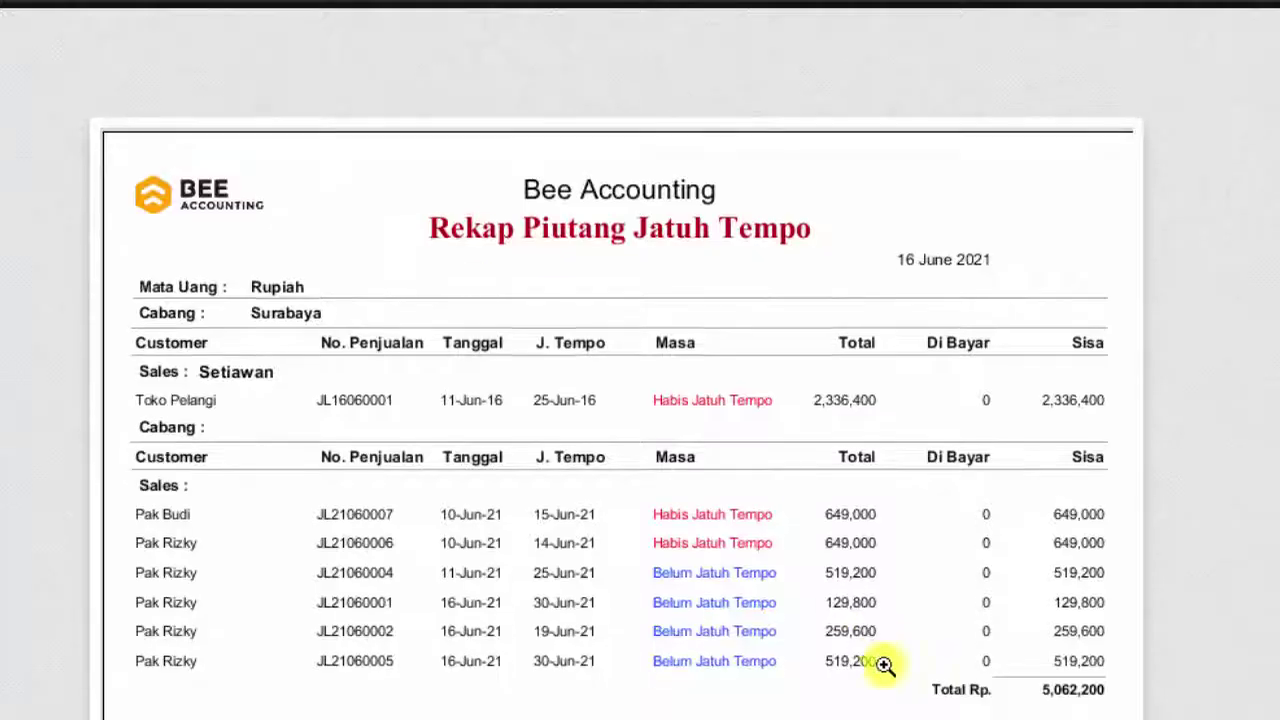
pyautogui.scroll(-3, 885, 665)
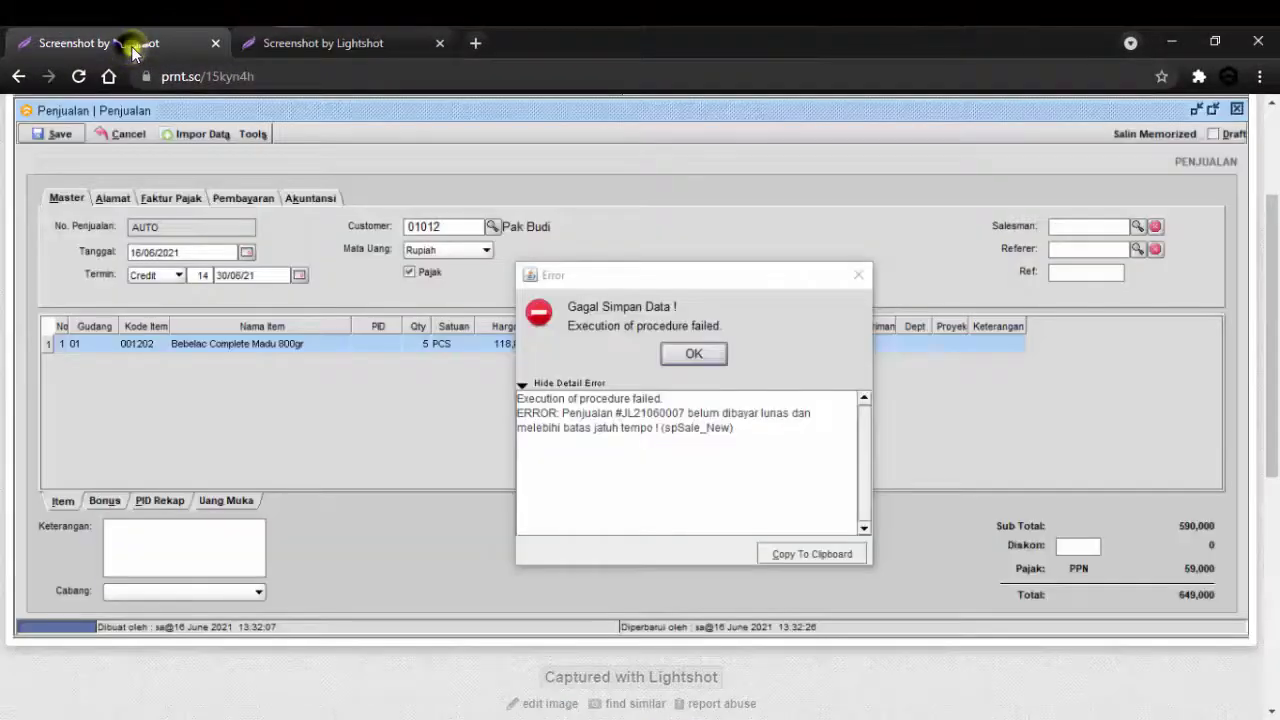
pyautogui.click(132, 50)
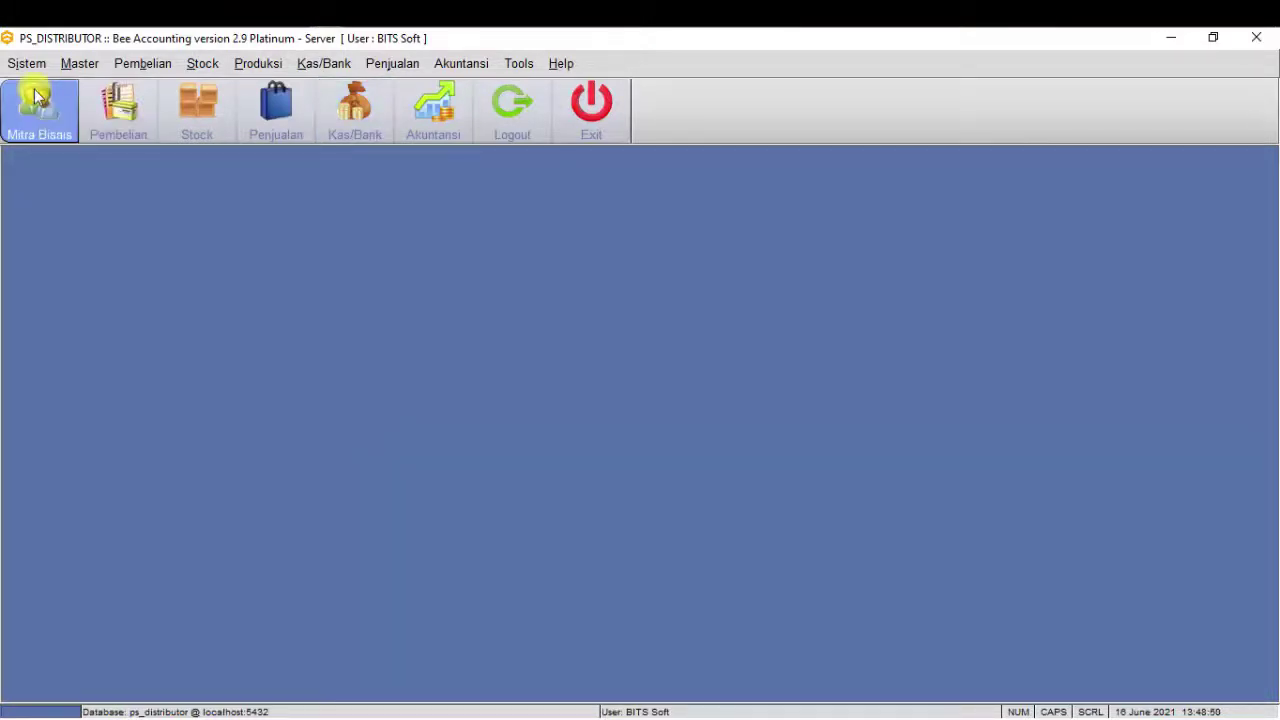
# Open the system settings in Bee Accounting and find the BLOCK_OVERDUE setting by searching the codes for "due".
pyautogui.click(25, 63)
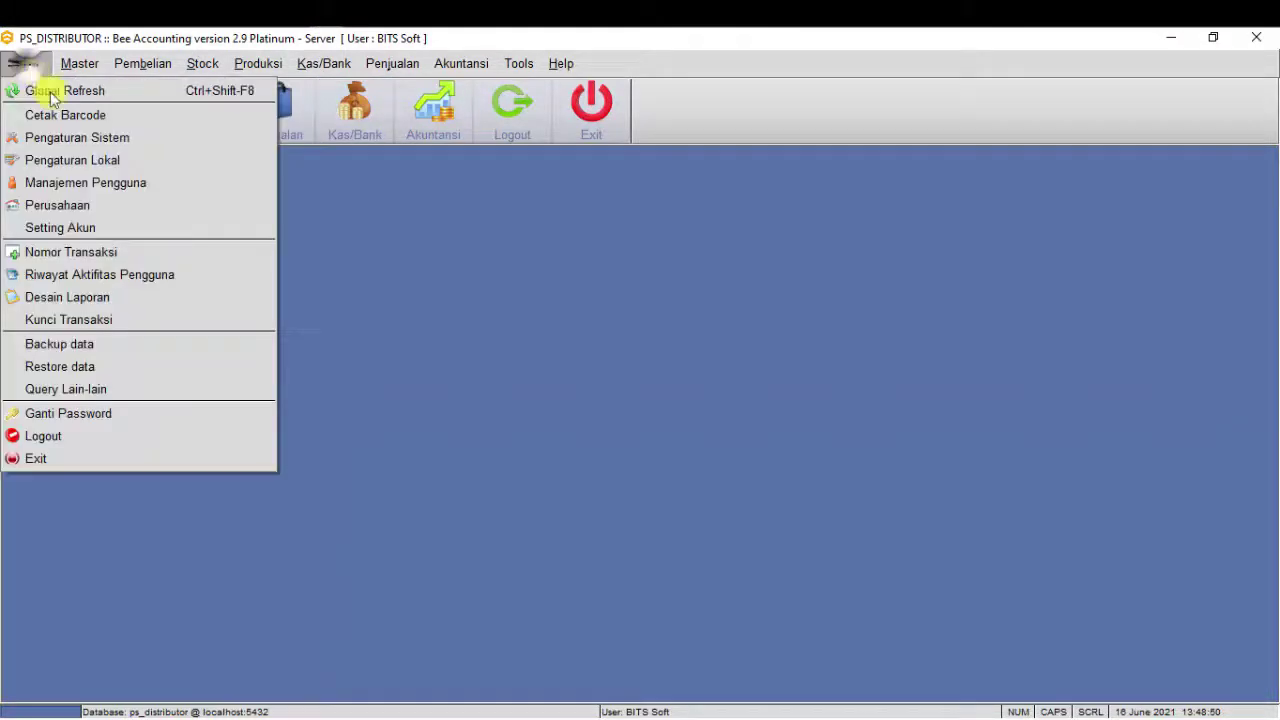
pyautogui.click(157, 137)
pyautogui.click(554, 264)
pyautogui.write('d')
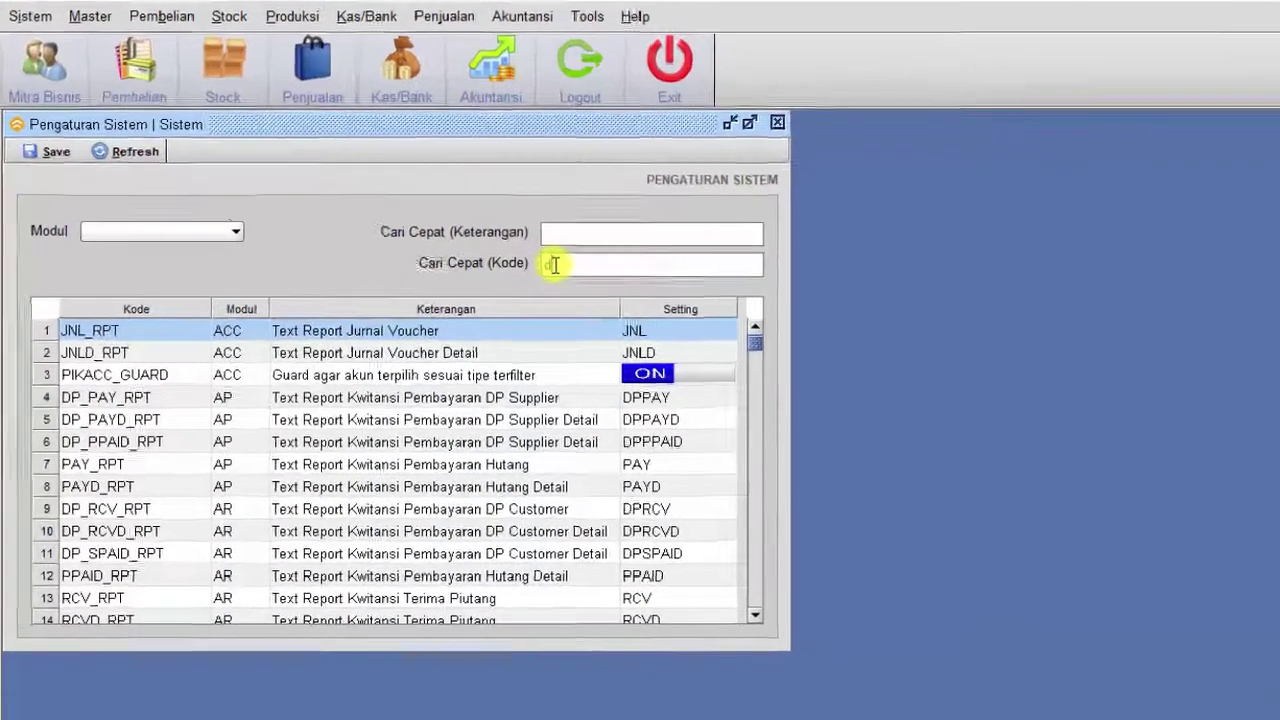
pyautogui.write('ue')
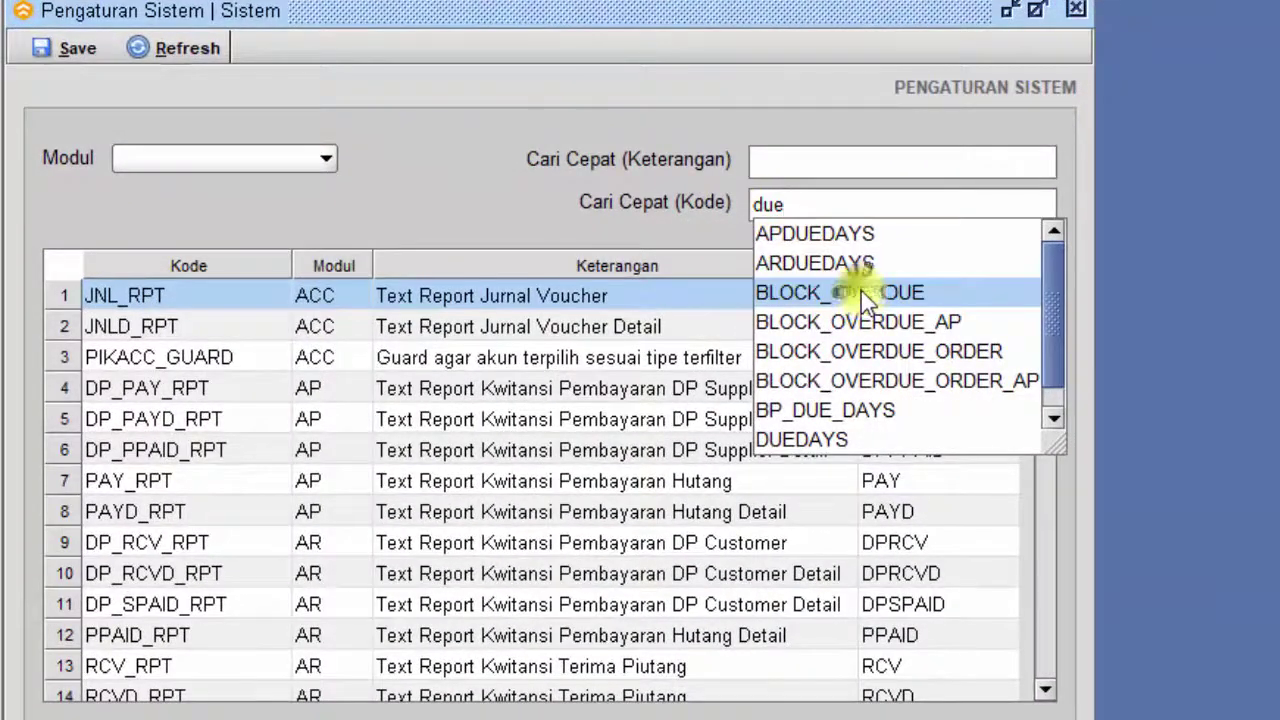
pyautogui.click(862, 298)
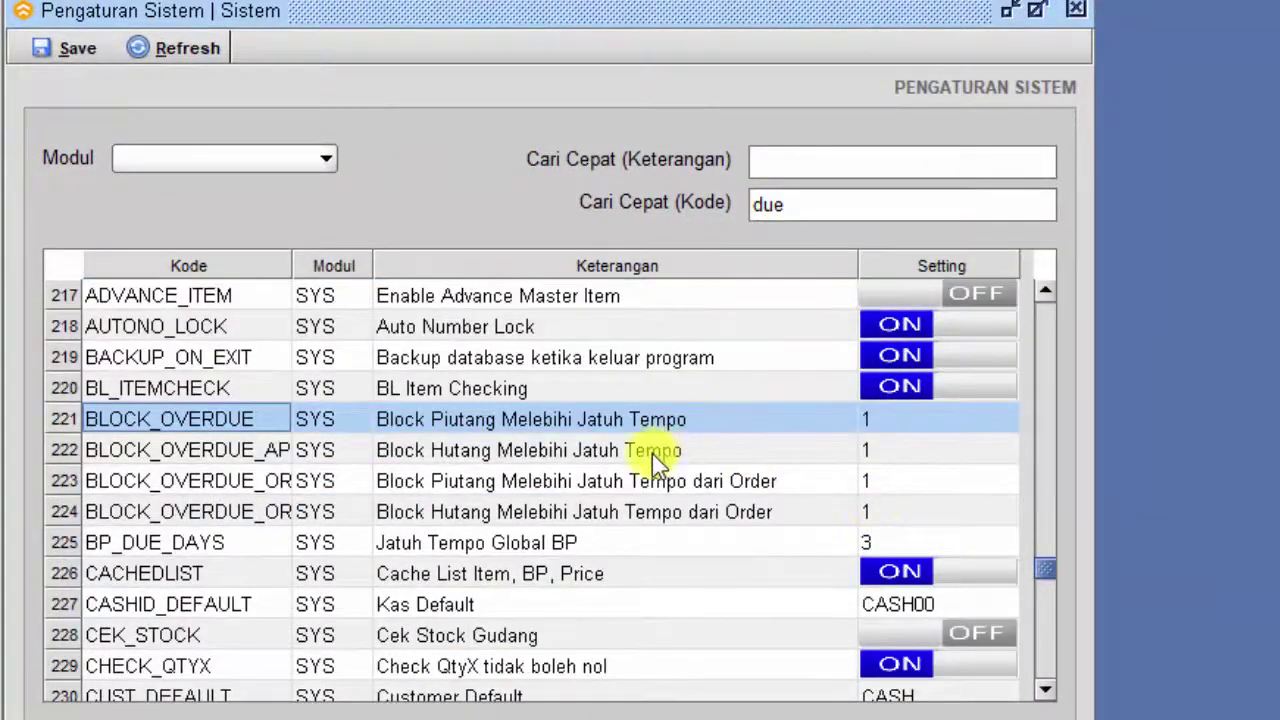
# Examine the receivable and payable overdue-block settings, their order-based variants, and the BP_DUE_DAYS global due-days setting.
pyautogui.click(652, 453)
pyautogui.click(649, 509)
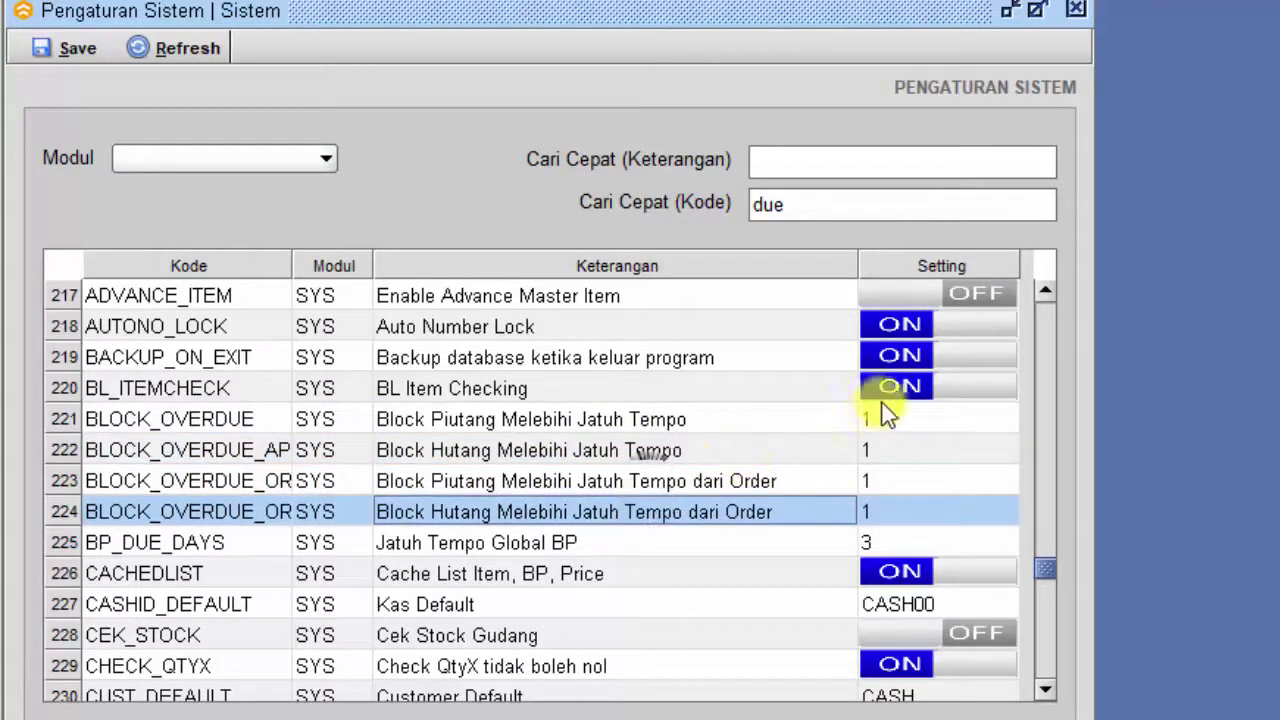
pyautogui.click(730, 421)
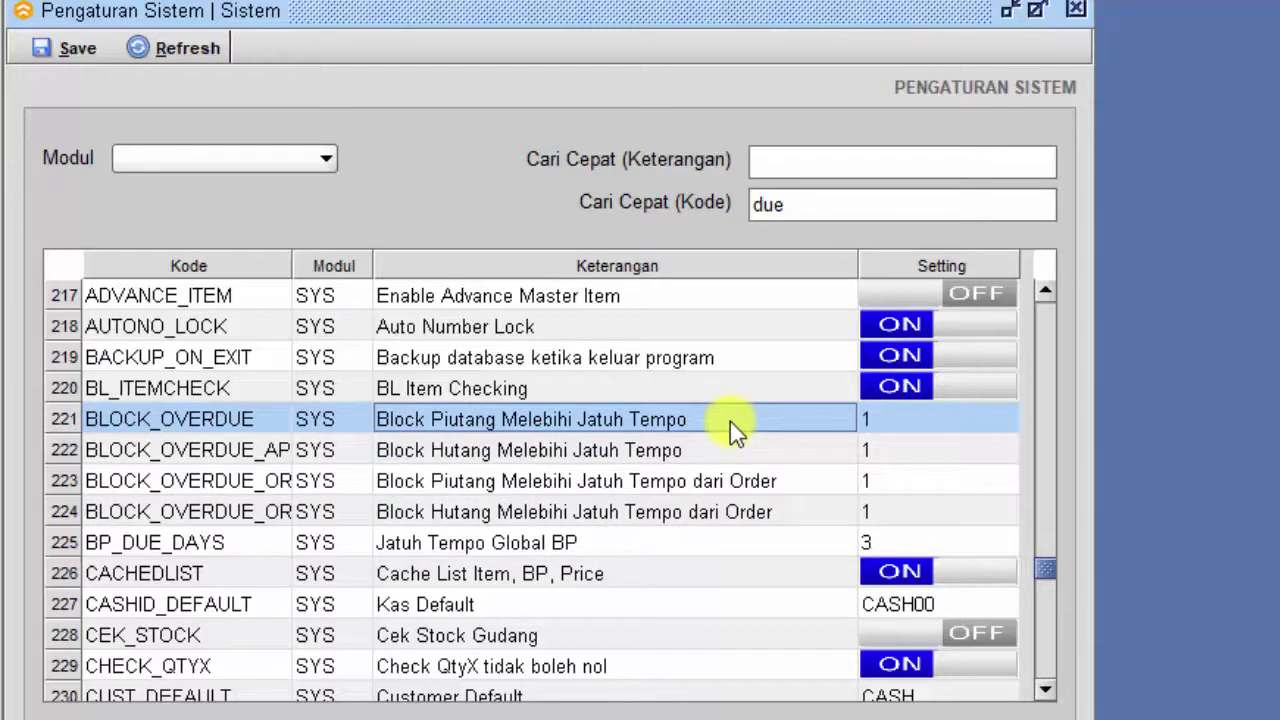
pyautogui.doubleClick(925, 421)
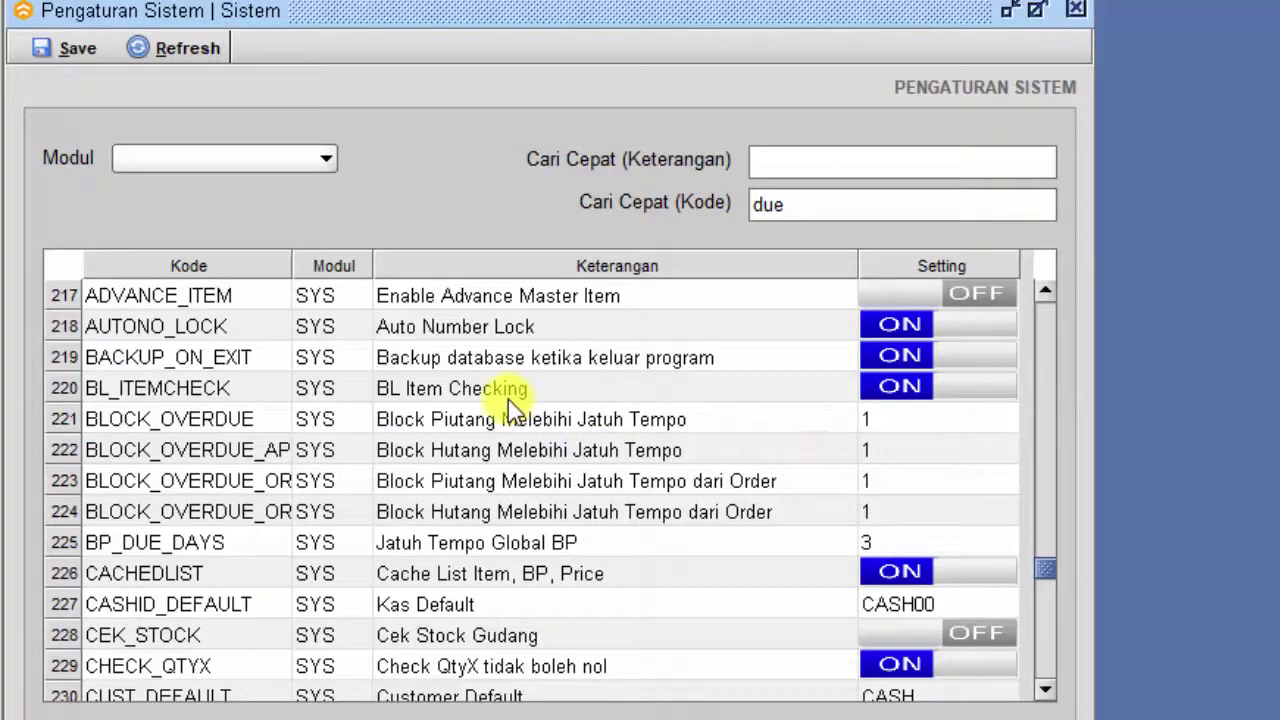
pyautogui.click(646, 418)
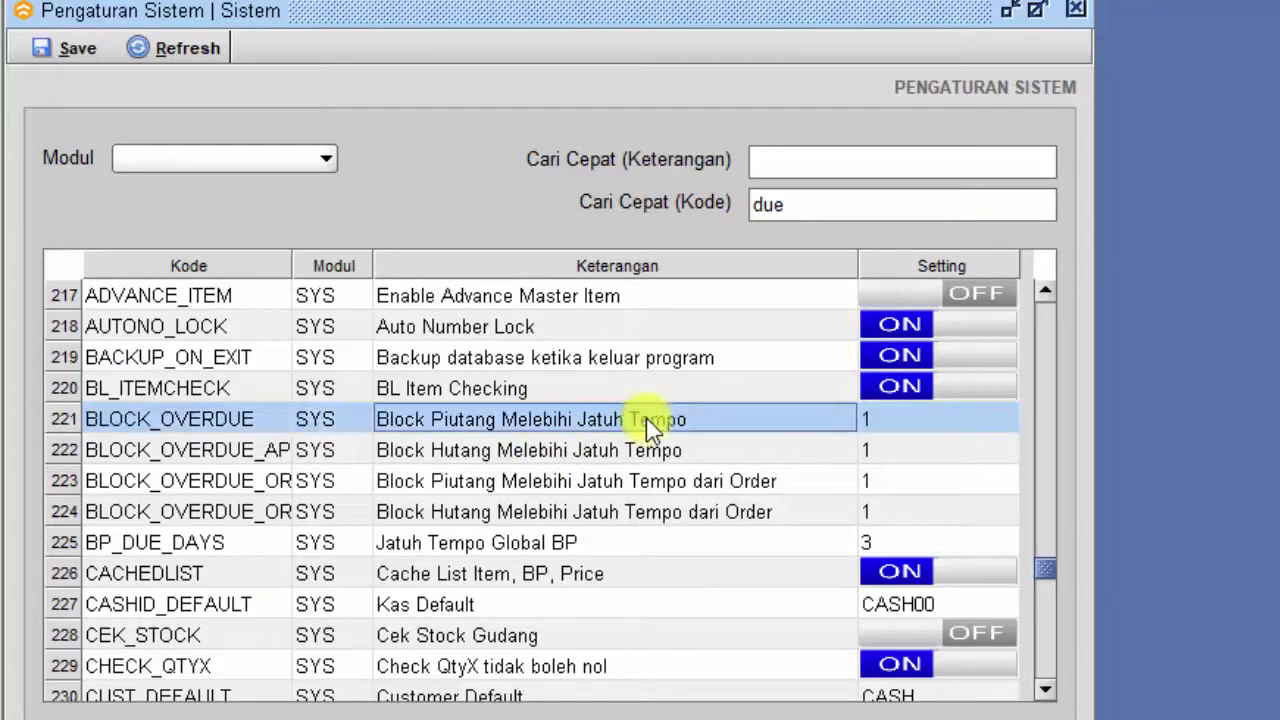
pyautogui.click(614, 445)
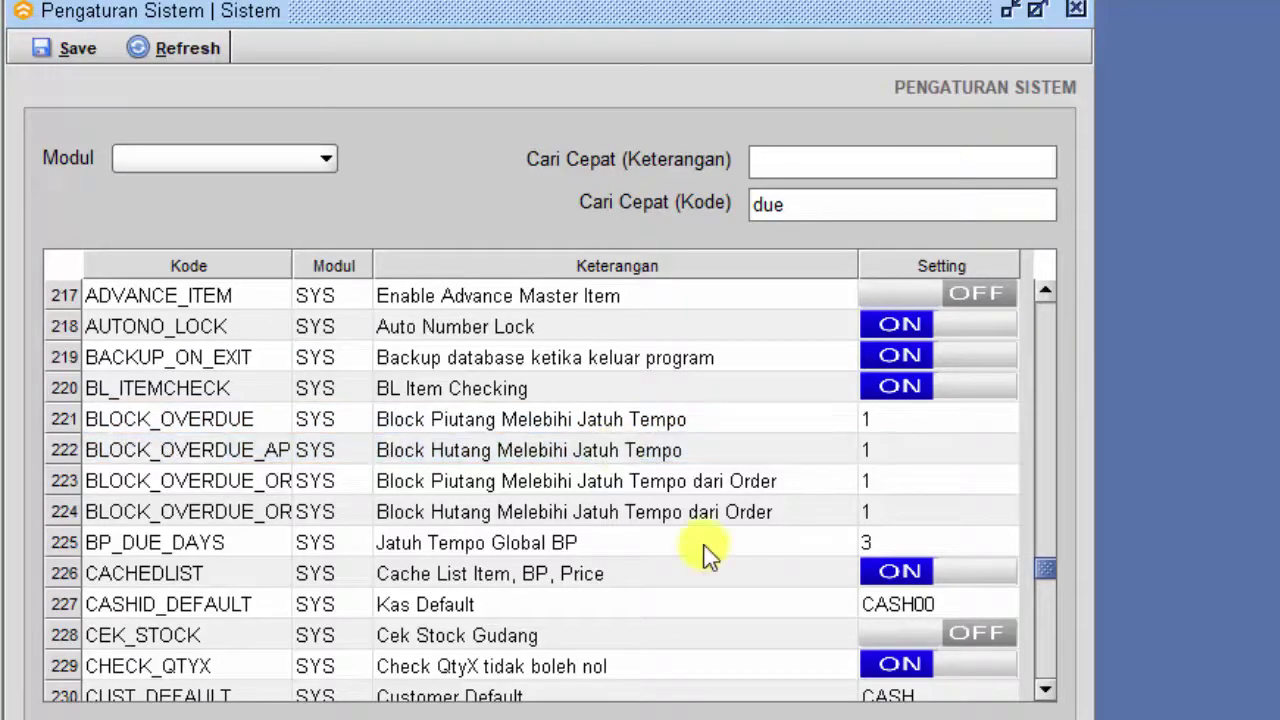
pyautogui.click(822, 552)
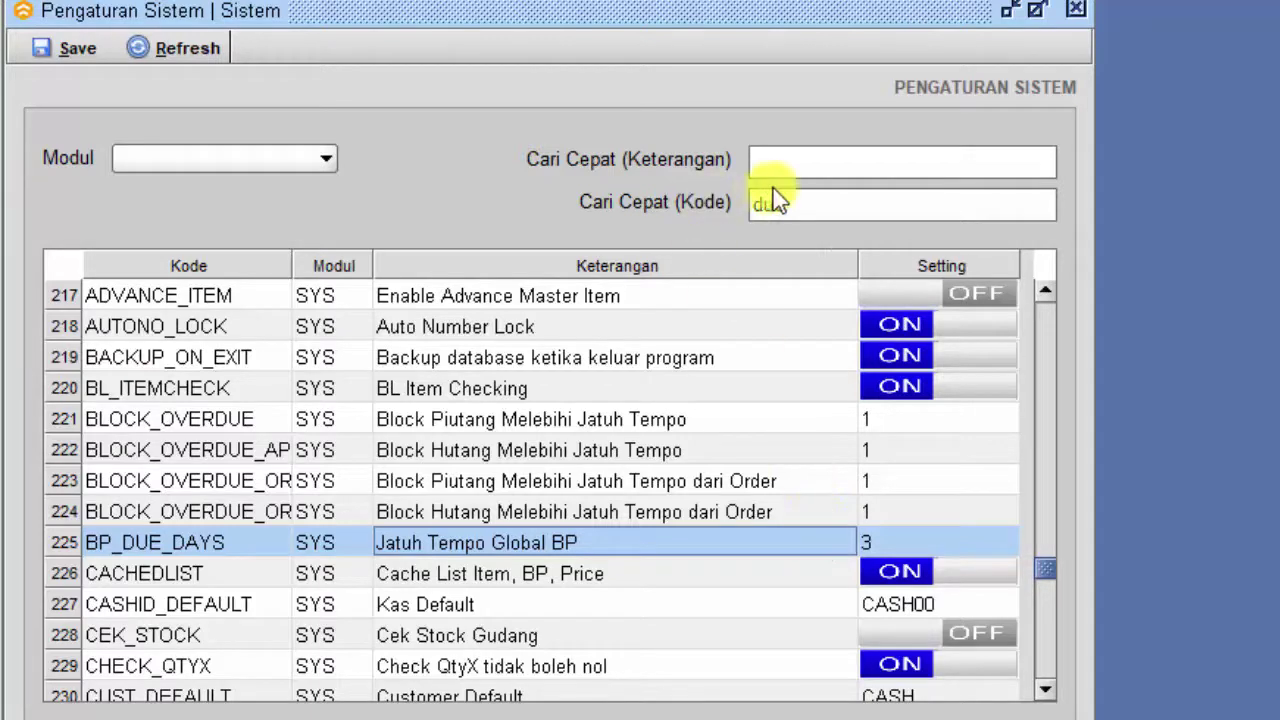
# Search the setting codes for "use", review the USE_BP_DUEDAYS setting, and close the system settings.
pyautogui.click(802, 200)
pyautogui.press('BackSpace')
pyautogui.press('BackSpace')
pyautogui.press('BackSpace')
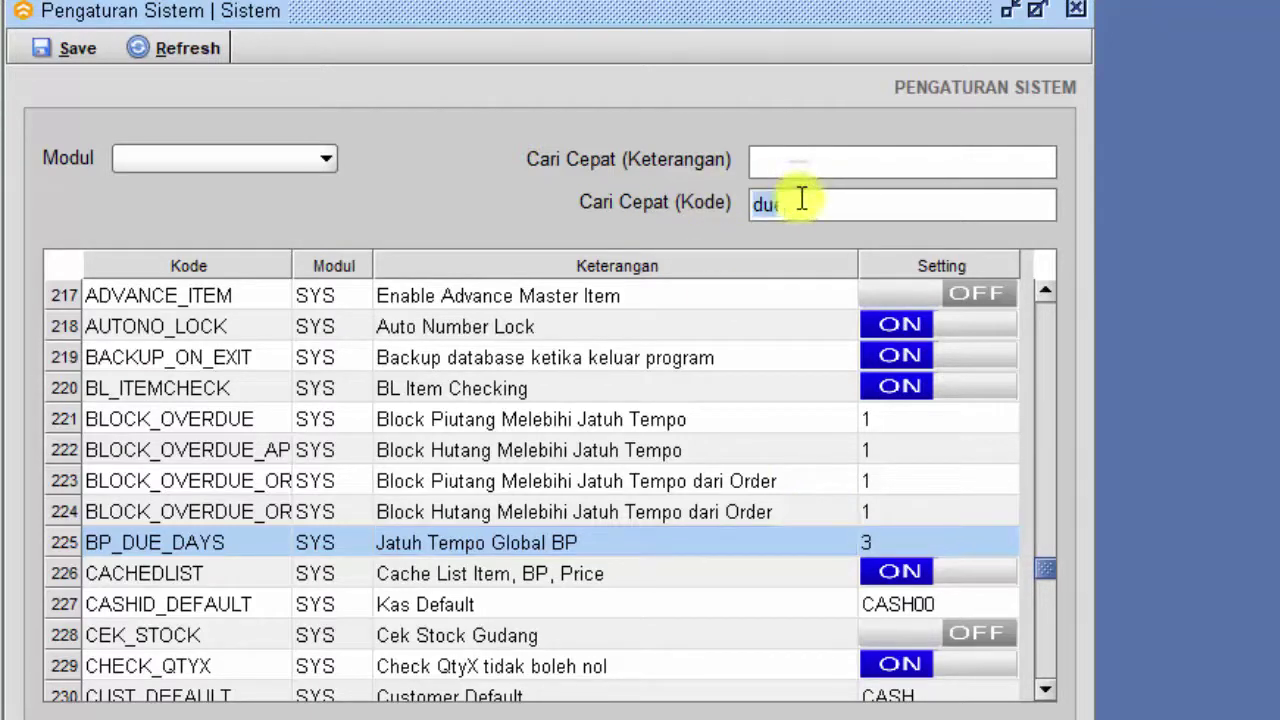
pyautogui.write('use')
pyautogui.click(840, 322)
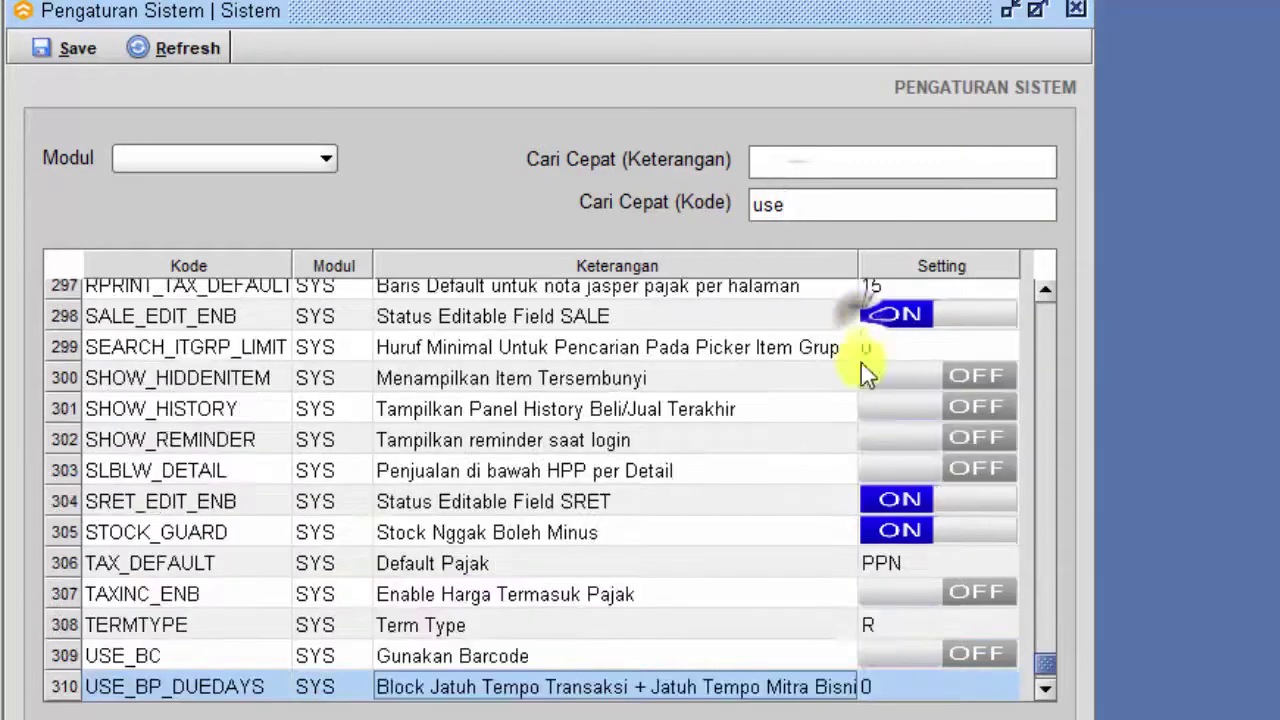
pyautogui.scroll(-1, 797, 630)
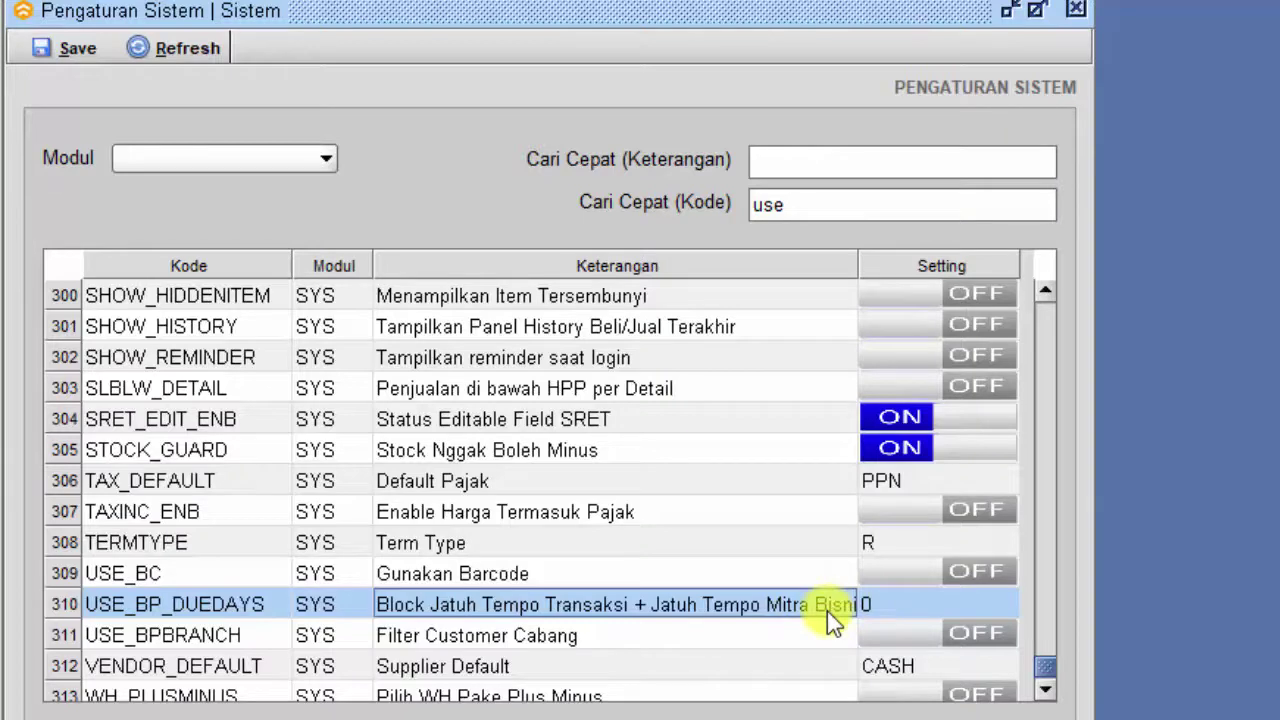
pyautogui.click(1077, 9)
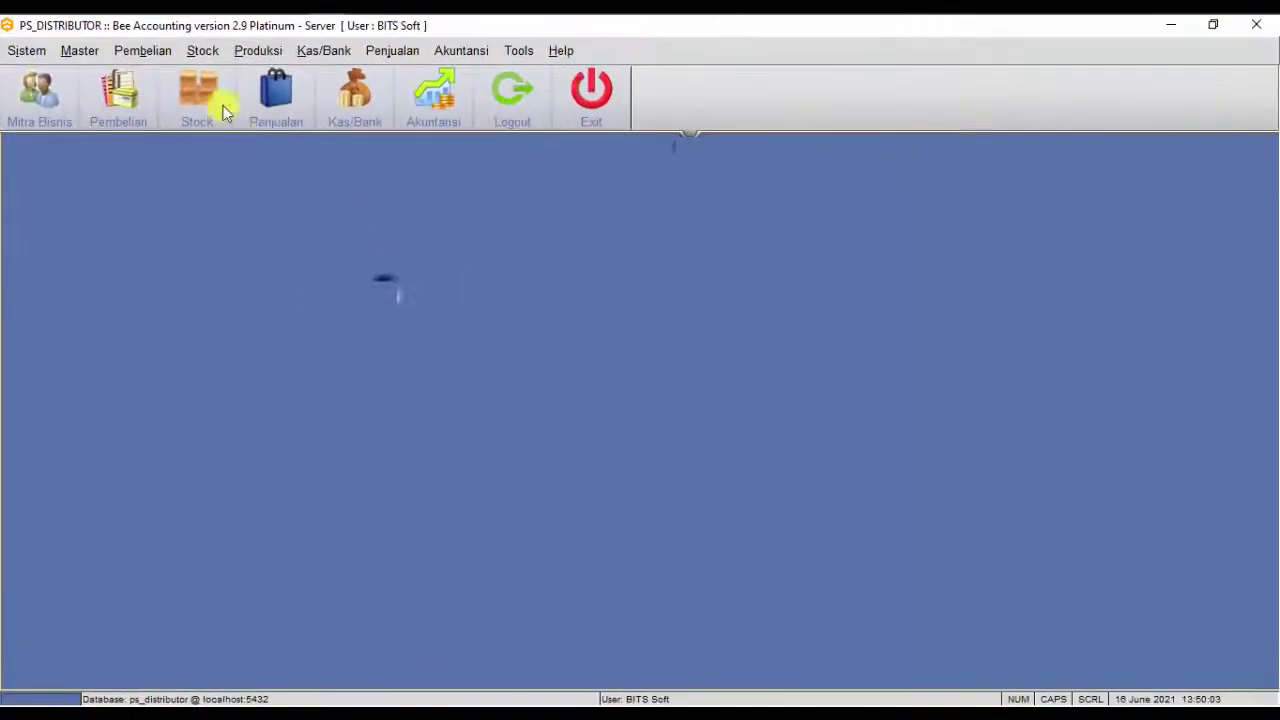
# Start a new business partner record of type Customer and enter the customer's name.
pyautogui.click(77, 50)
pyautogui.moveTo(107, 80)
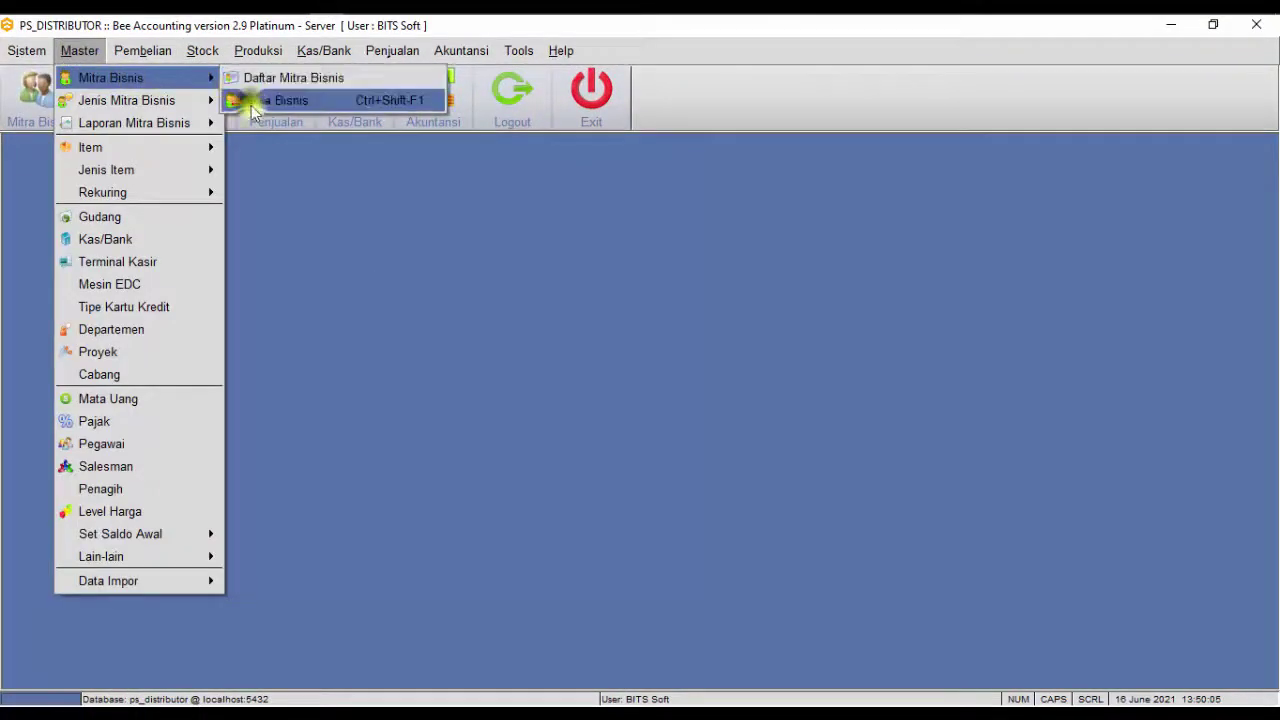
pyautogui.click(276, 100)
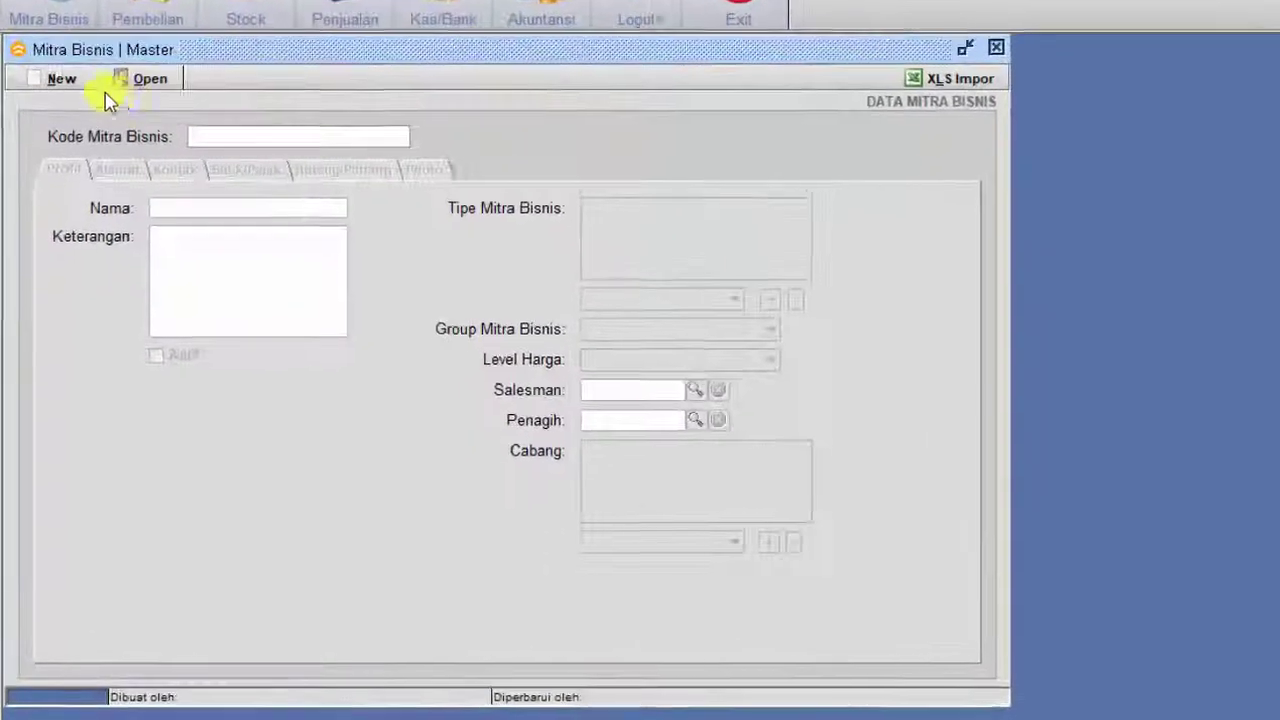
pyautogui.click(47, 160)
pyautogui.click(205, 116)
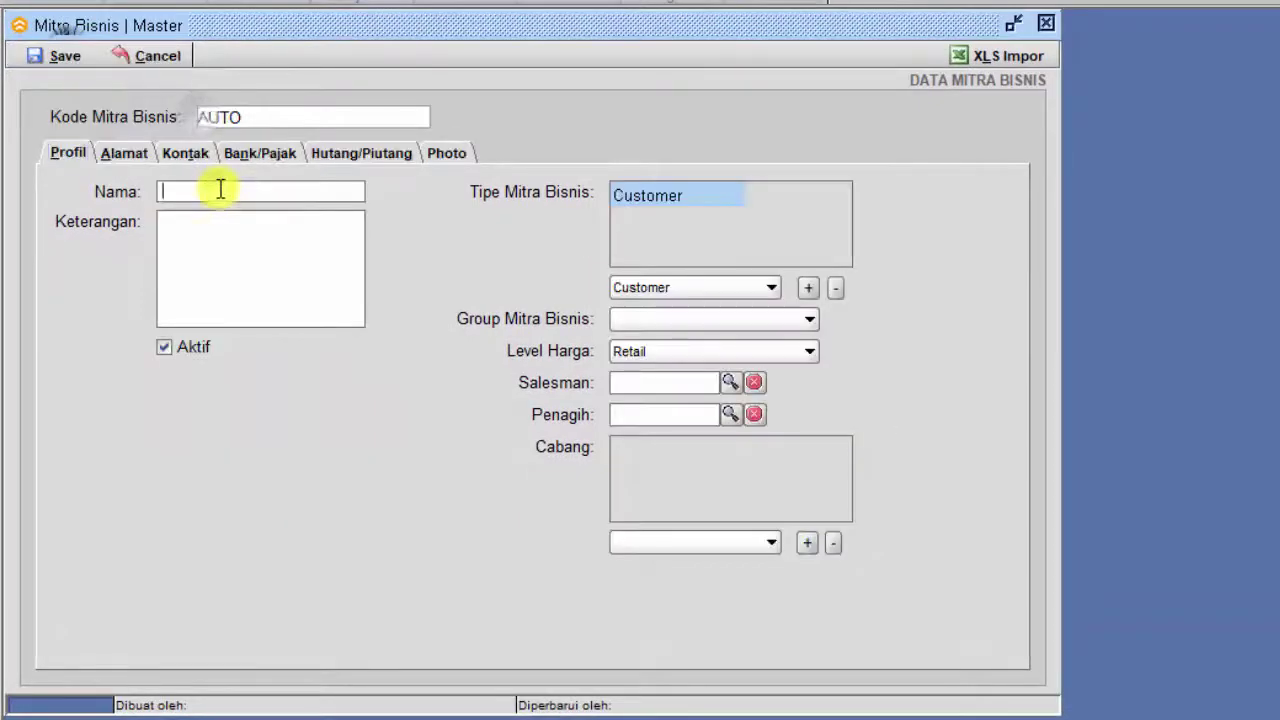
pyautogui.write('Pak Budi')
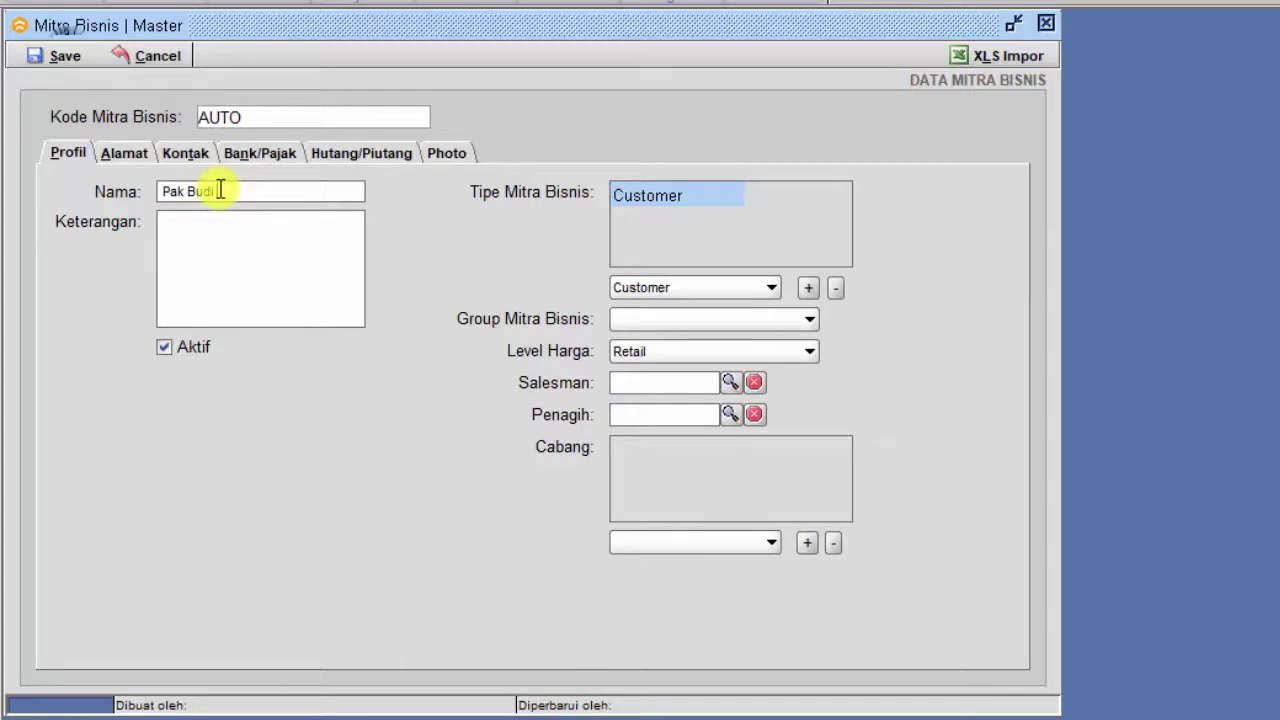
pyautogui.write('Eka')
pyautogui.press('Tab')
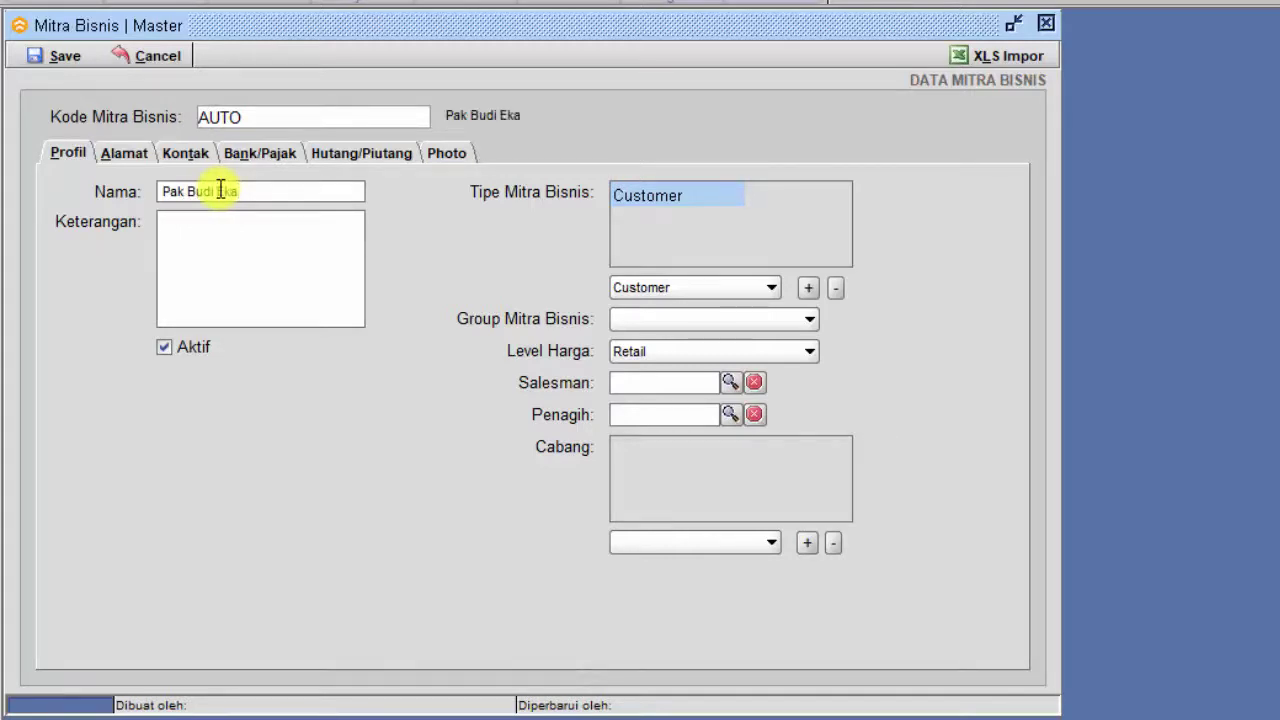
# Save the new business partner record and close its form.
pyautogui.click(47, 48)
pyautogui.click(786, 349)
pyautogui.click(835, 343)
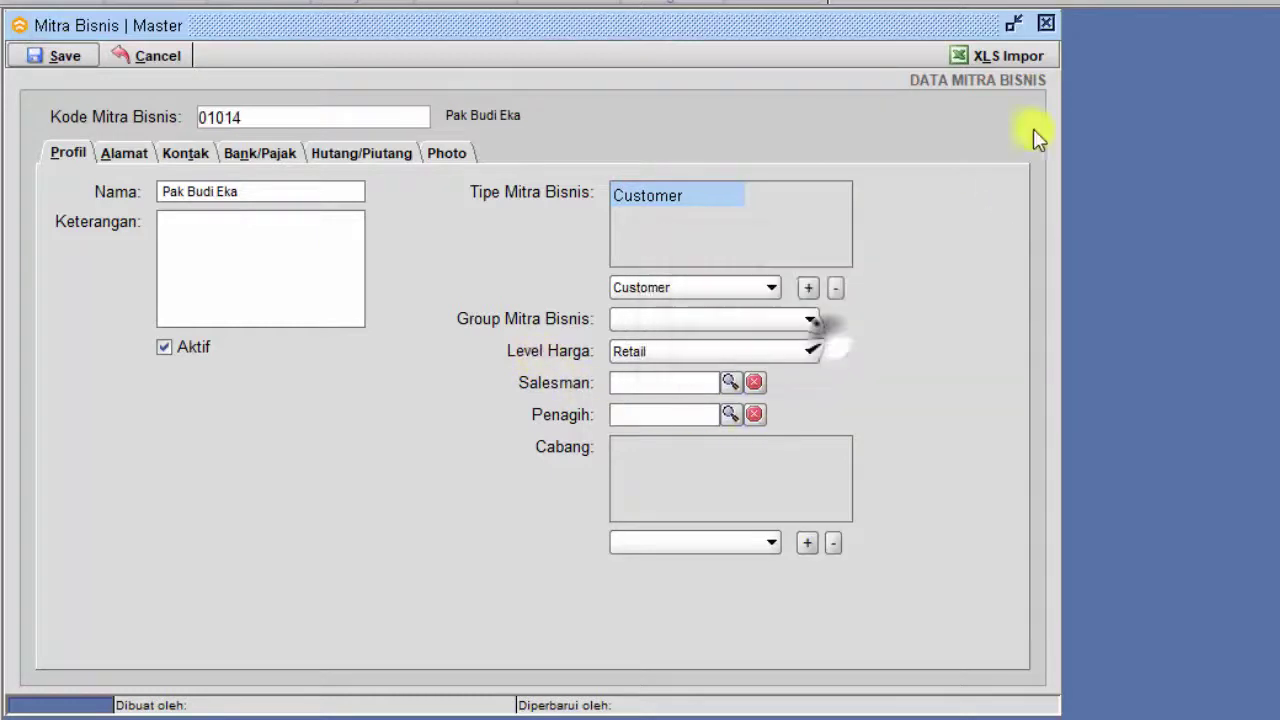
pyautogui.click(1046, 22)
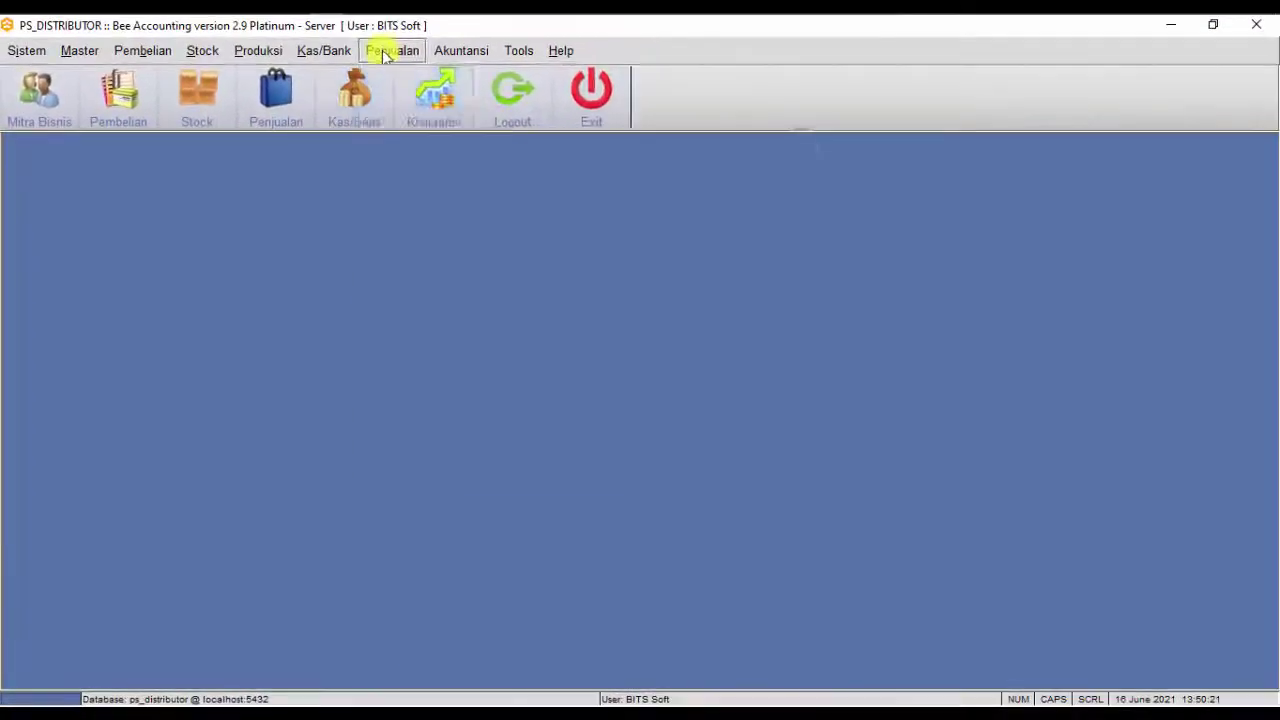
# Start a new sales transaction and choose the newly created business partner as its customer.
pyautogui.click(392, 50)
pyautogui.moveTo(588, 164)
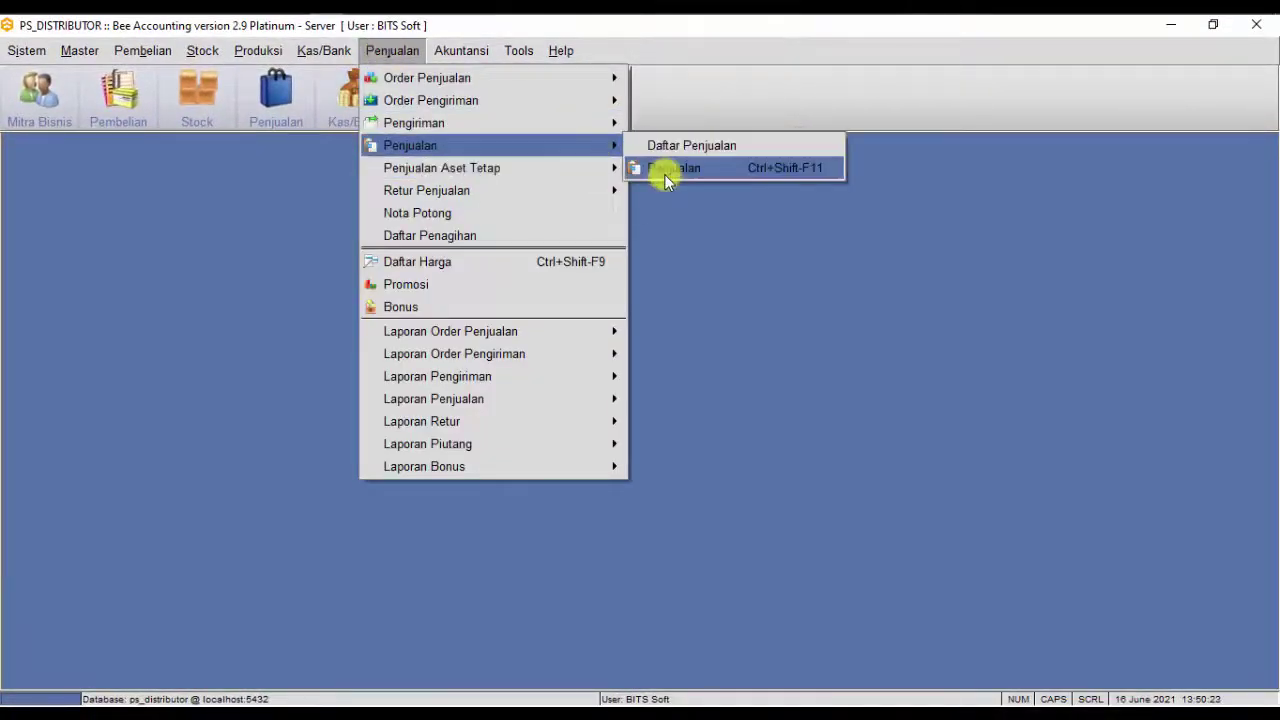
pyautogui.click(664, 168)
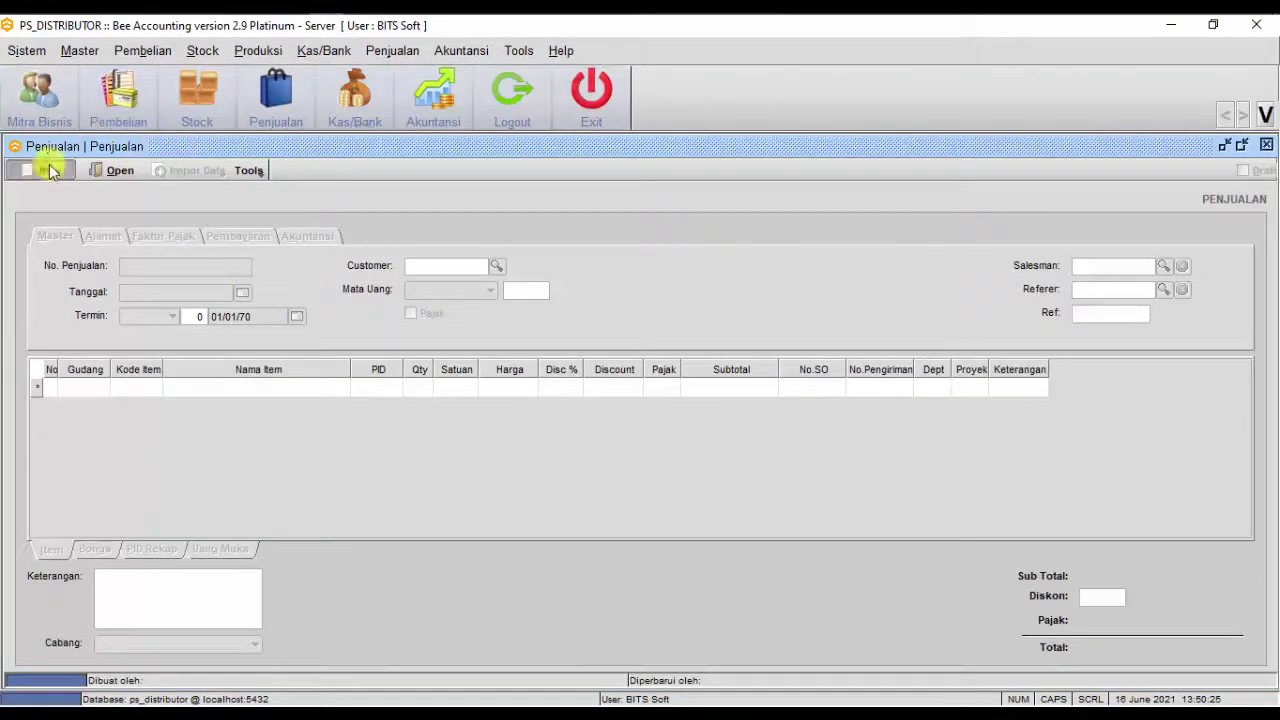
pyautogui.click(46, 170)
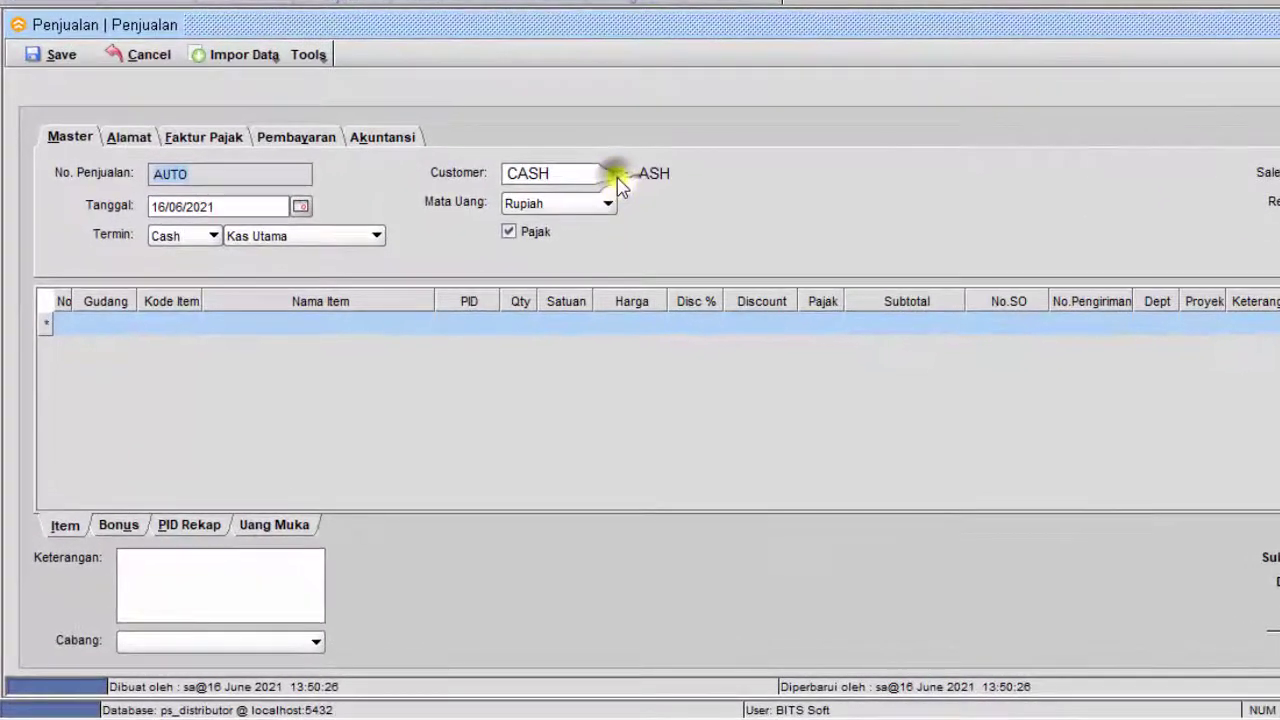
pyautogui.click(563, 213)
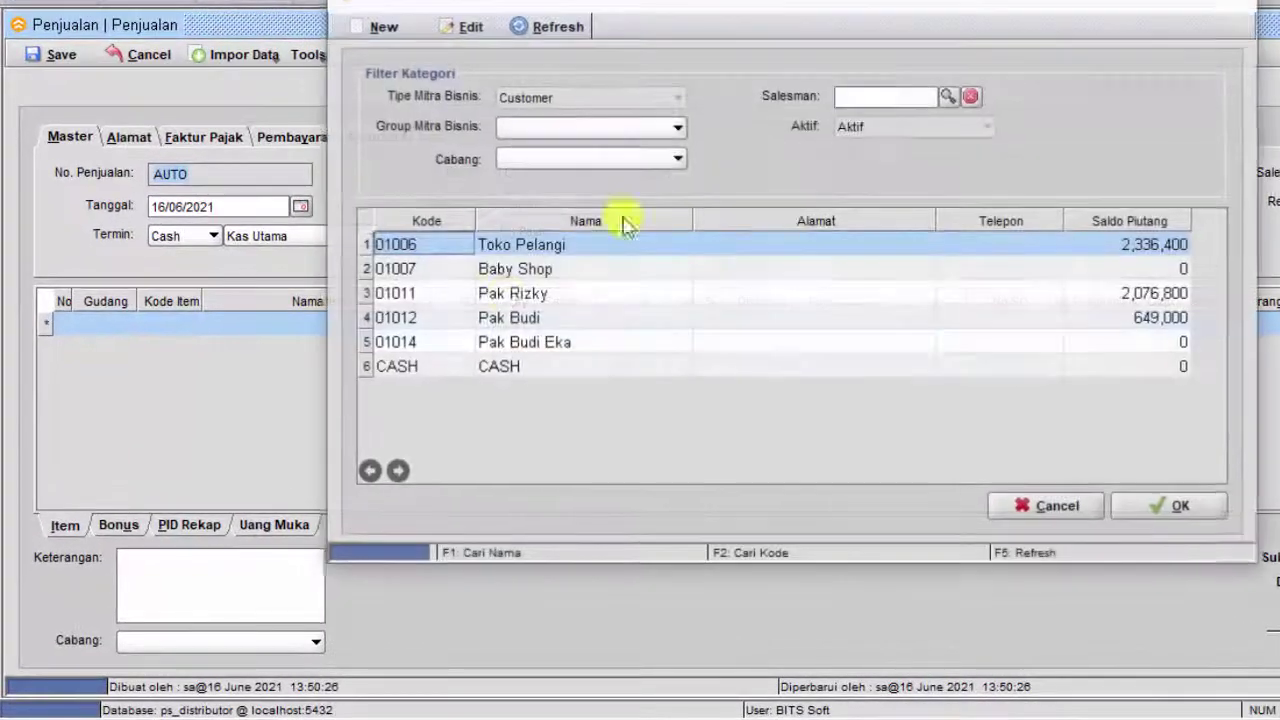
pyautogui.doubleClick(530, 350)
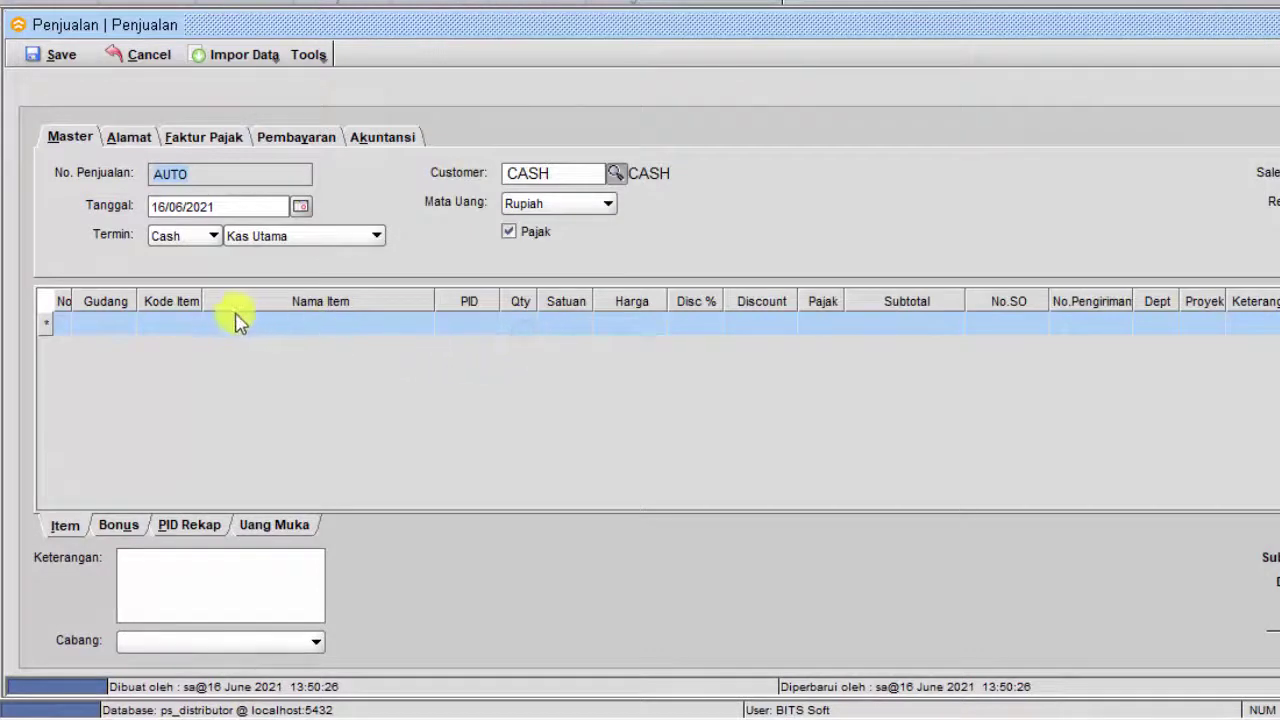
# Set the sale's date to 10/06/2021 and its credit term to 5 days.
pyautogui.click(301, 206)
pyautogui.click(234, 306)
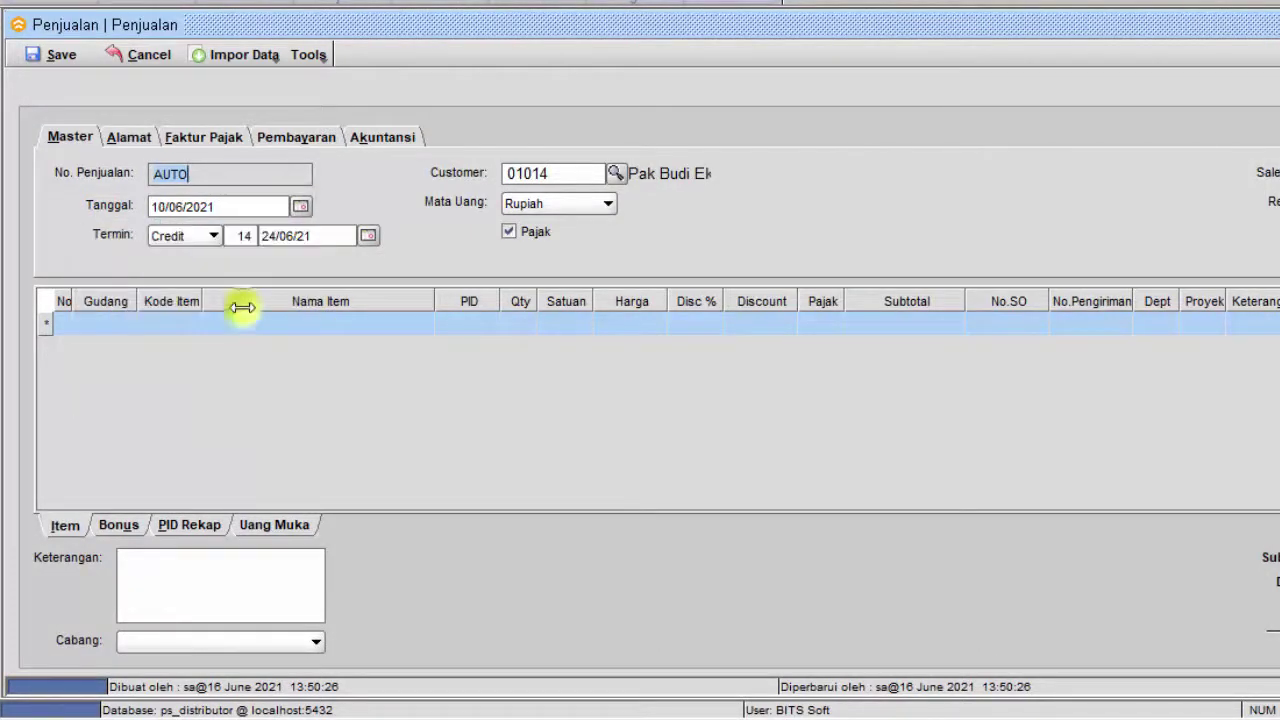
pyautogui.click(253, 236)
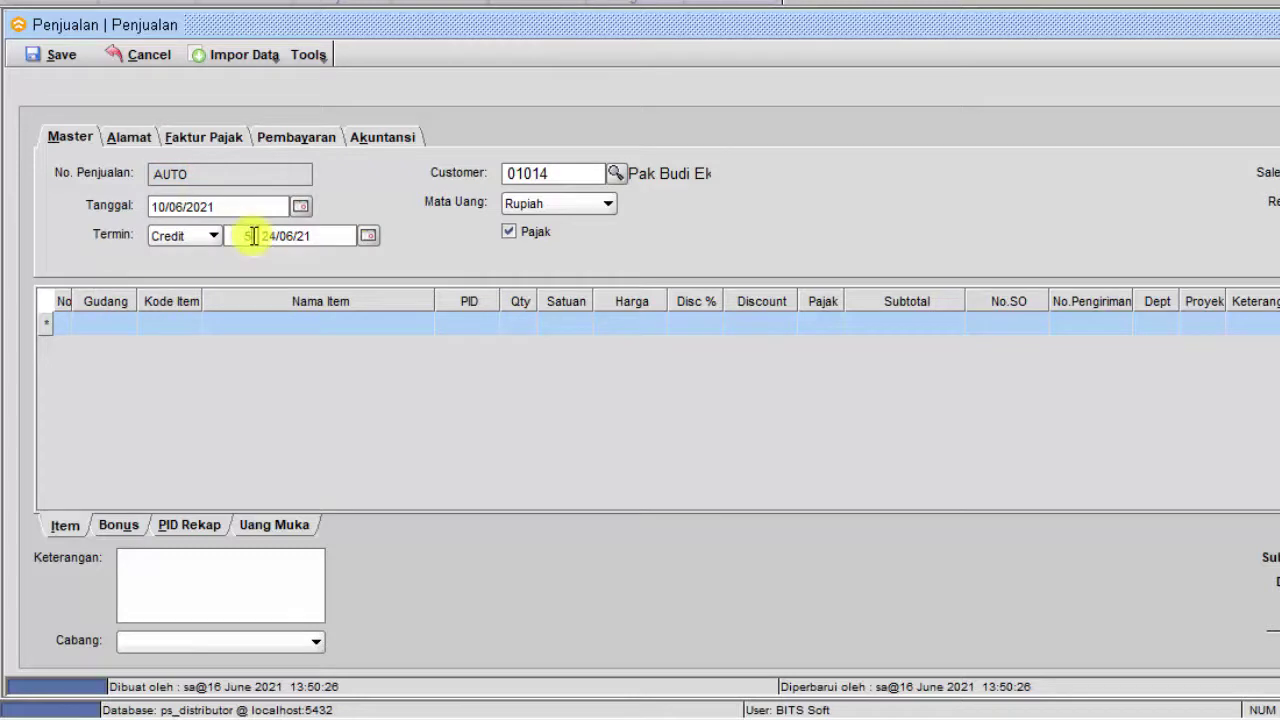
pyautogui.press('Tab')
pyautogui.press('Tab')
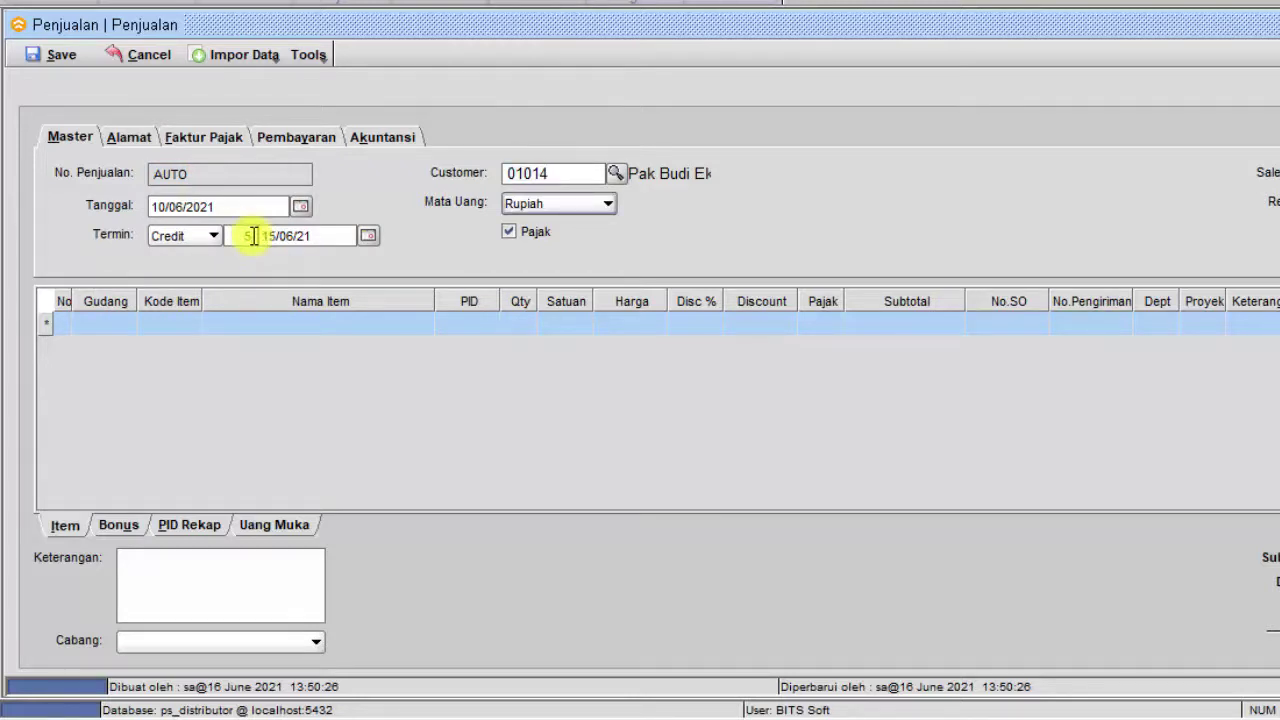
# Add item 001201, Bebelac Complete Vanila 800gr, to the sale with a quantity of 5.
pyautogui.click(185, 323)
pyautogui.click(189, 322)
pyautogui.doubleClick(588, 333)
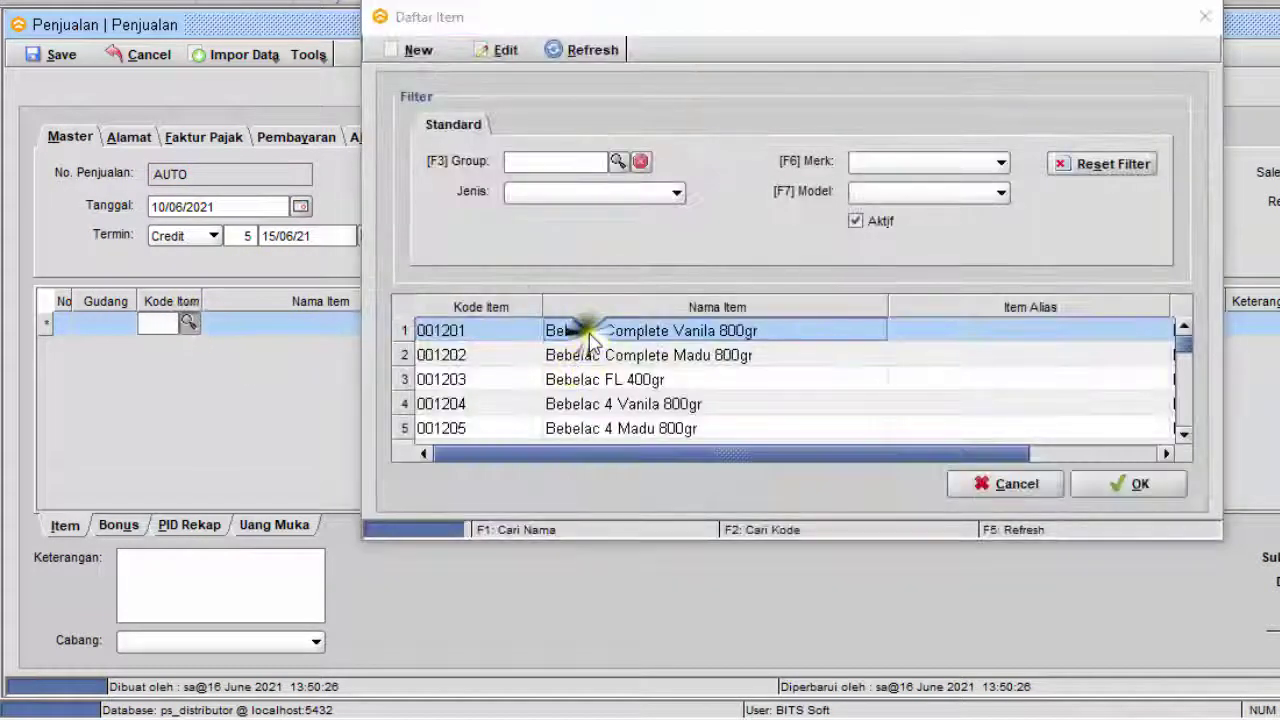
pyautogui.click(523, 326)
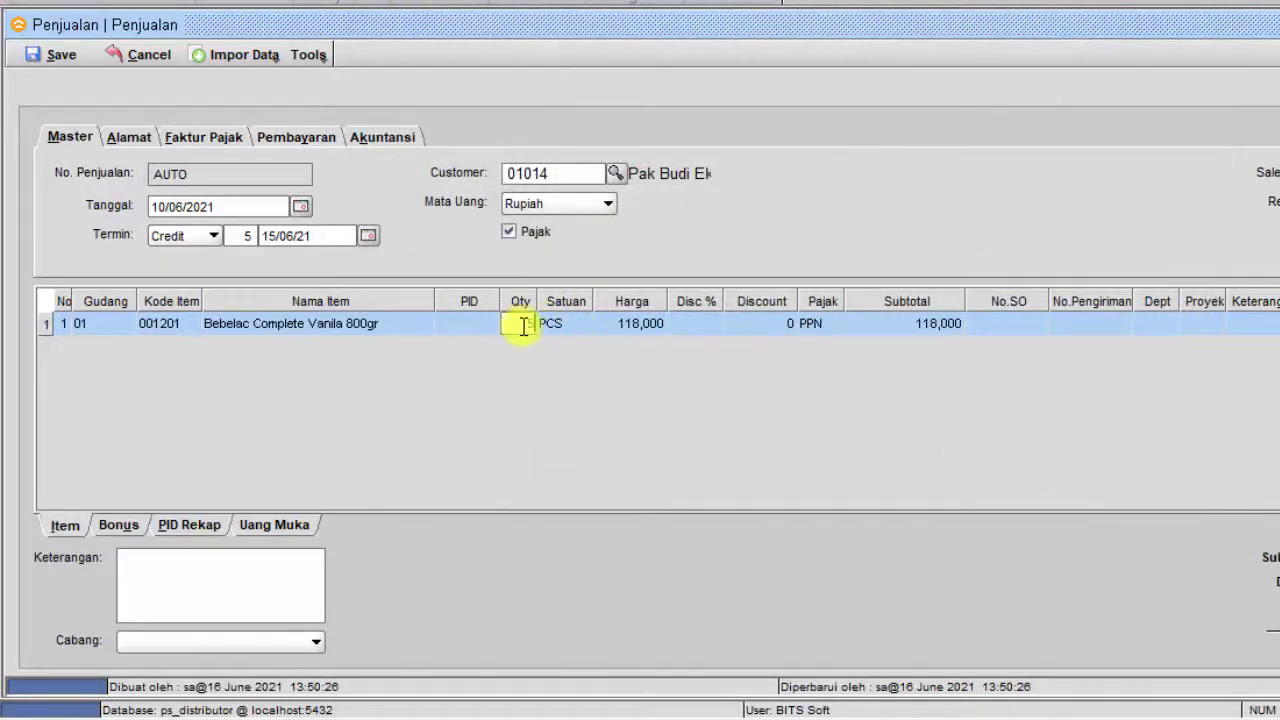
pyautogui.write('5')
pyautogui.press('Return')
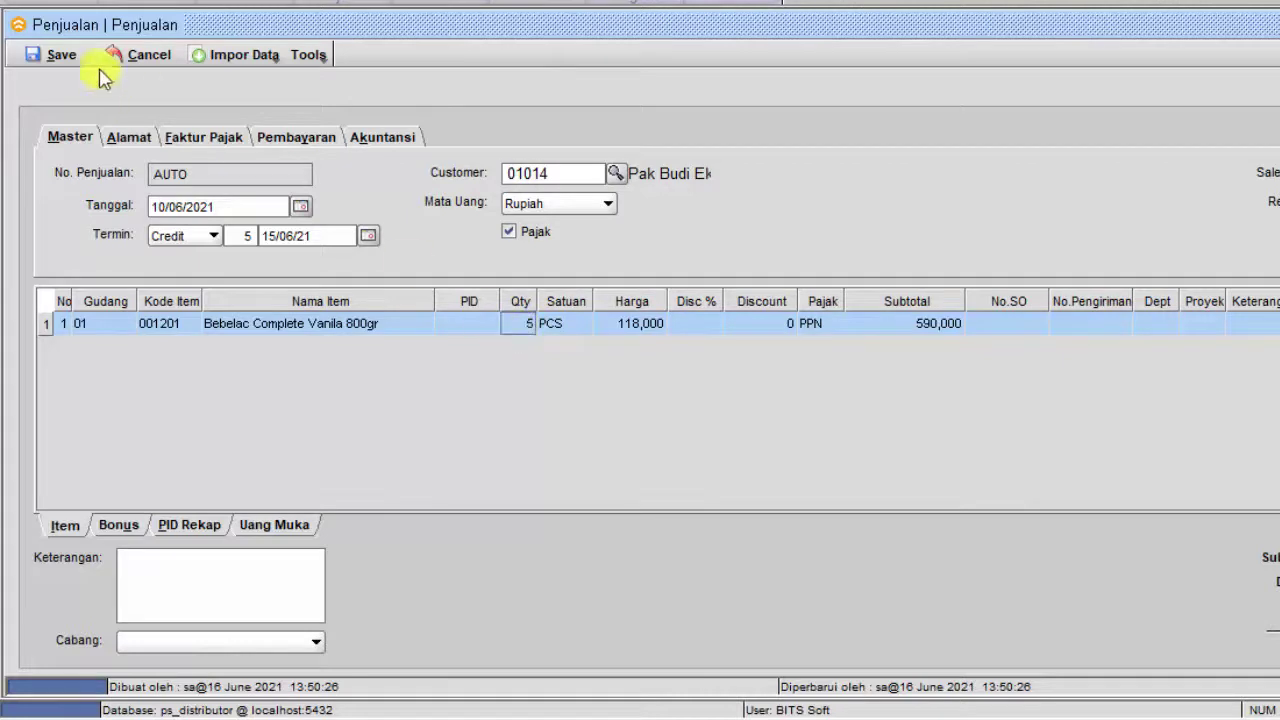
# Save the backdated credit sale.
pyautogui.click(55, 55)
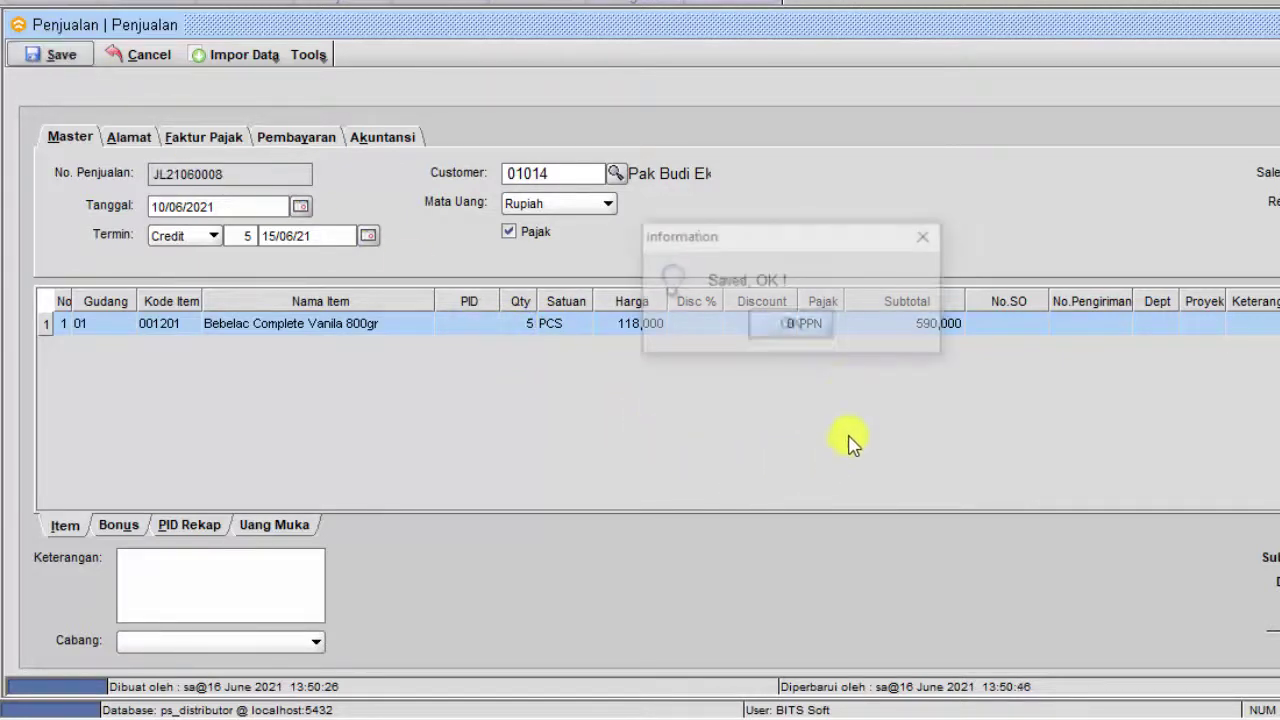
pyautogui.click(802, 328)
pyautogui.click(853, 333)
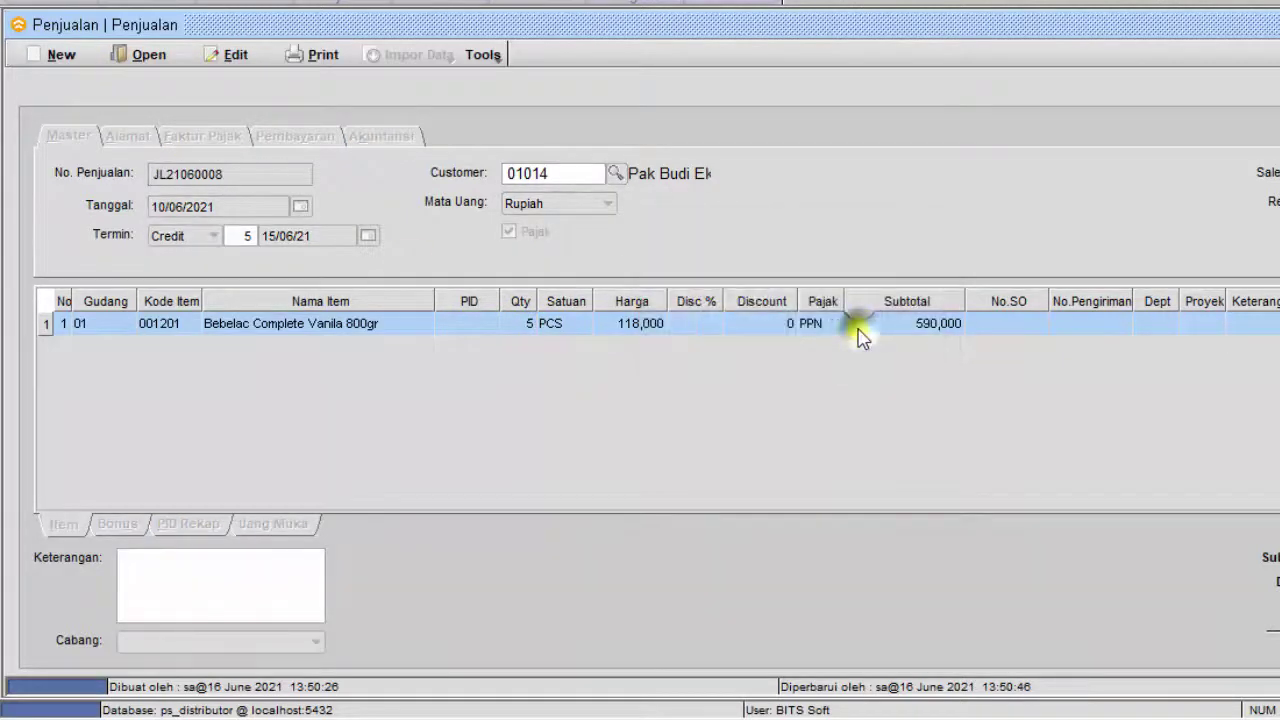
# Start another sale for the same customer with item 001202, Bebelac Complete Madu 800gr, and try to save it.
pyautogui.click(26, 54)
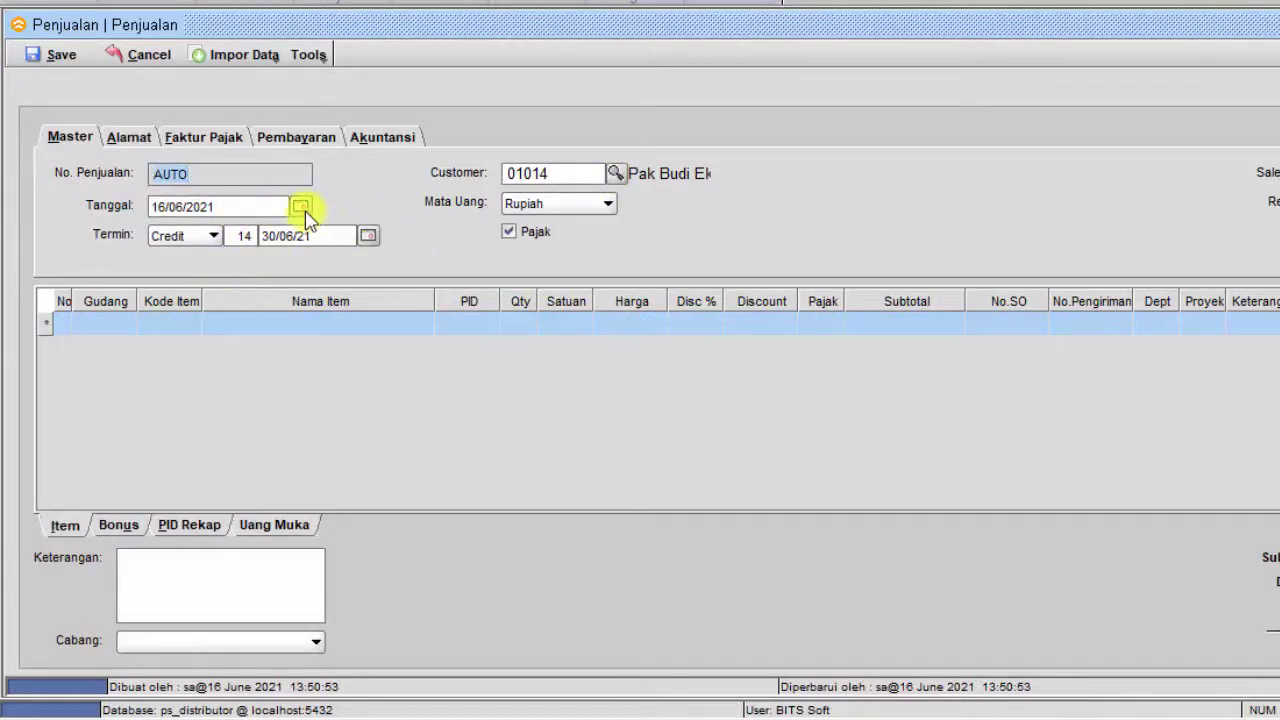
pyautogui.click(176, 325)
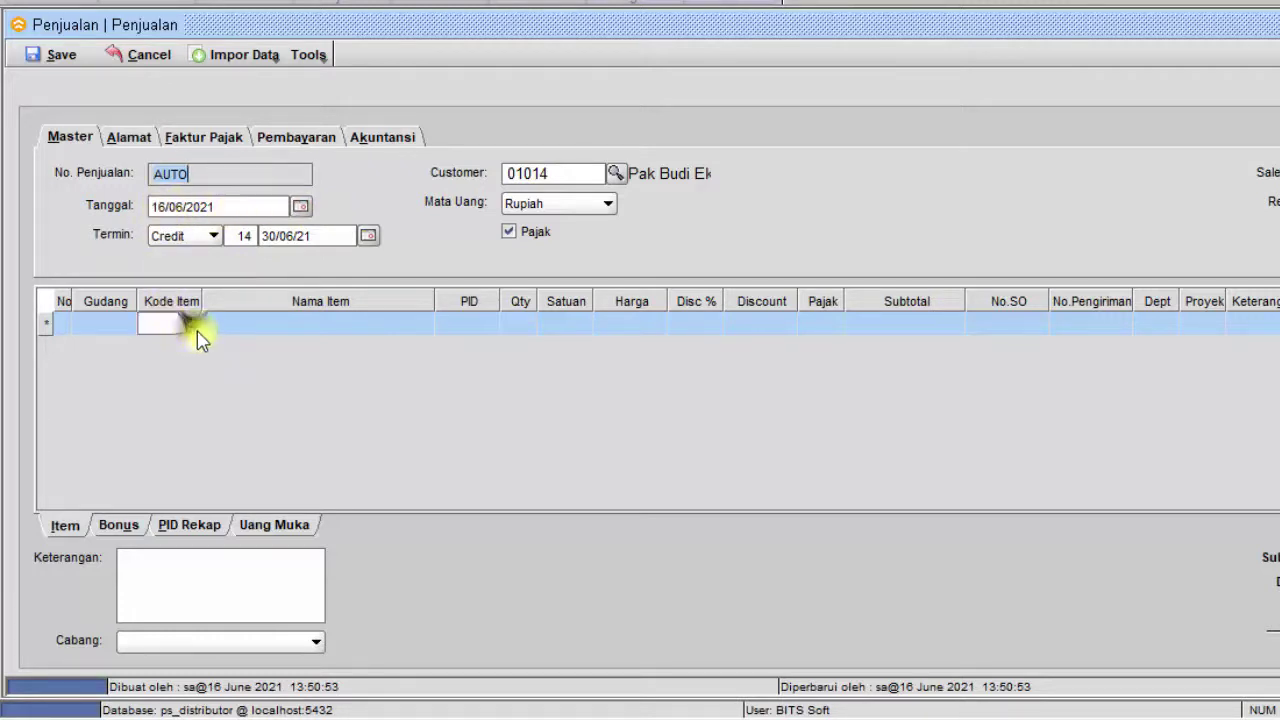
pyautogui.click(189, 323)
pyautogui.doubleClick(625, 356)
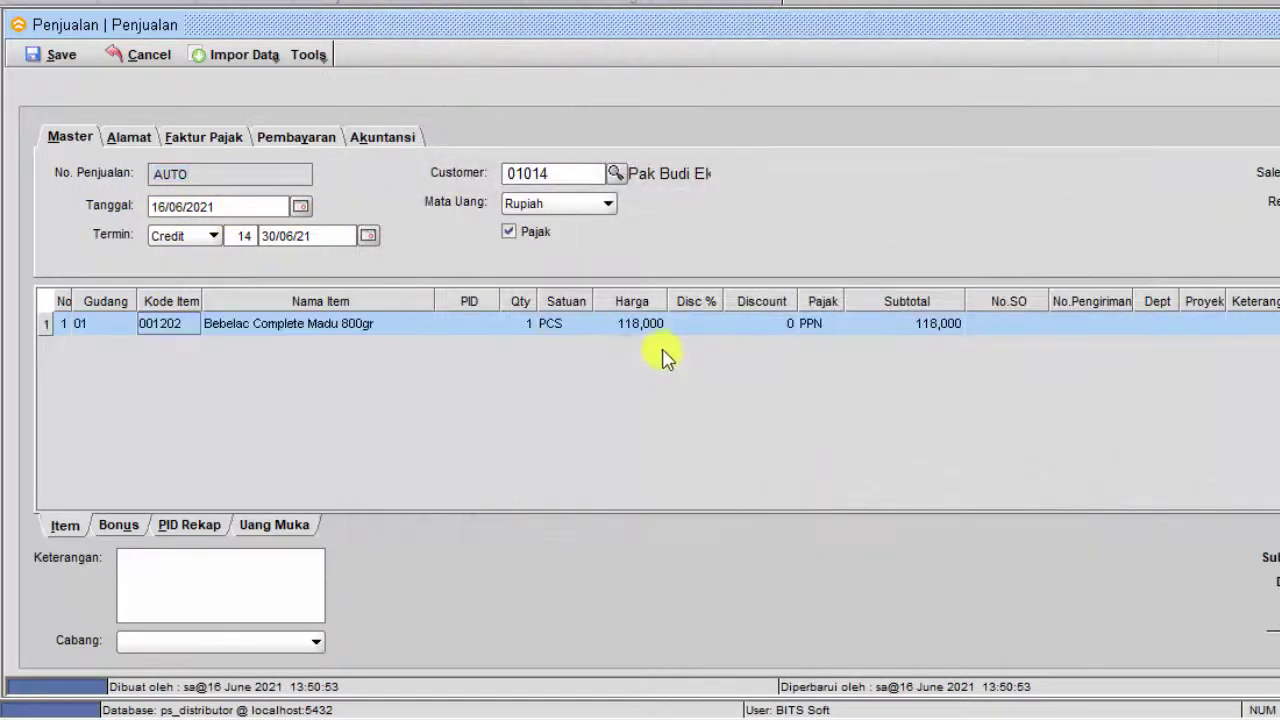
pyautogui.click(45, 55)
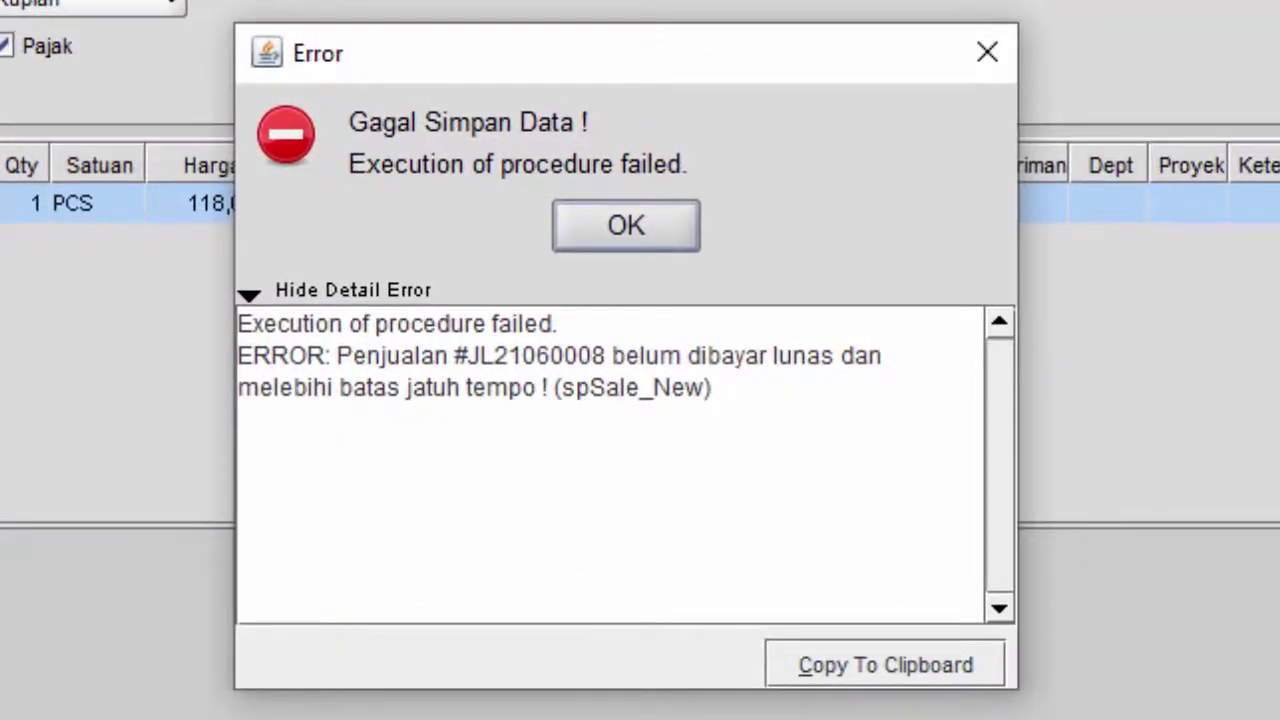
pyautogui.click(628, 225)
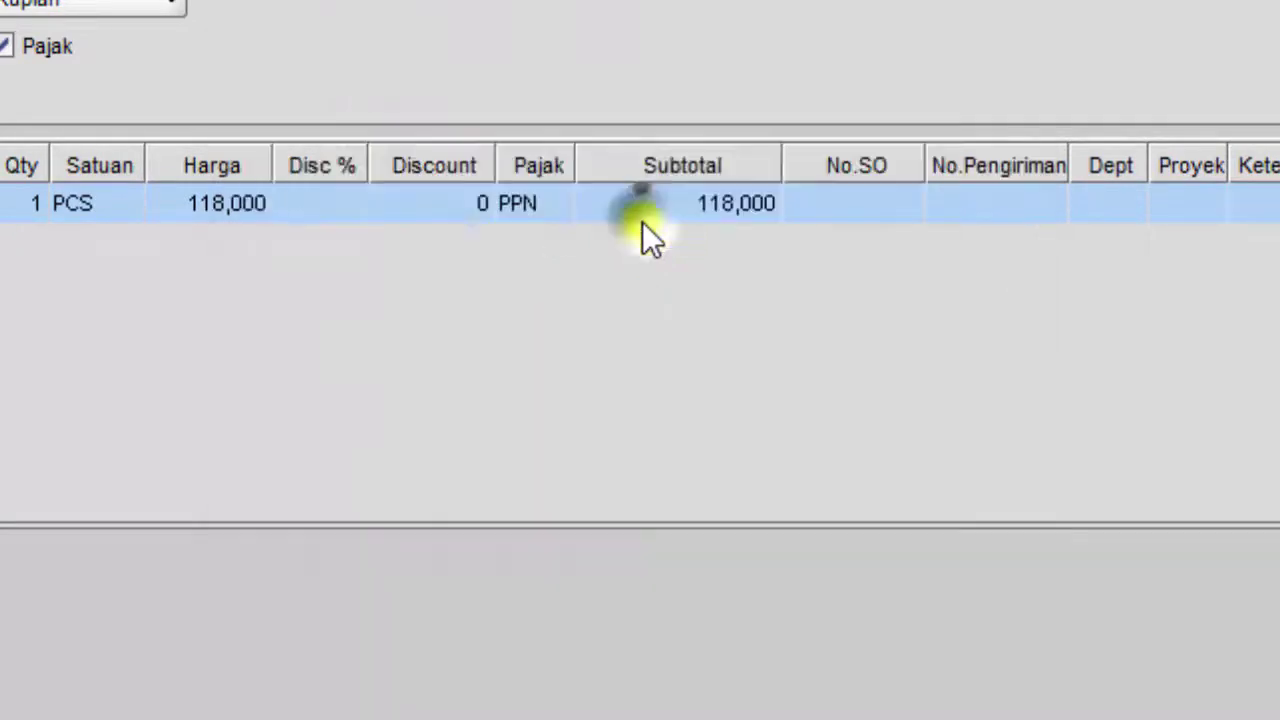
# Preview the overdue receivables report (Piutang Jatuh Tempo) as of 16/06/2021 without a customer filter.
pyautogui.moveTo(442, 437)
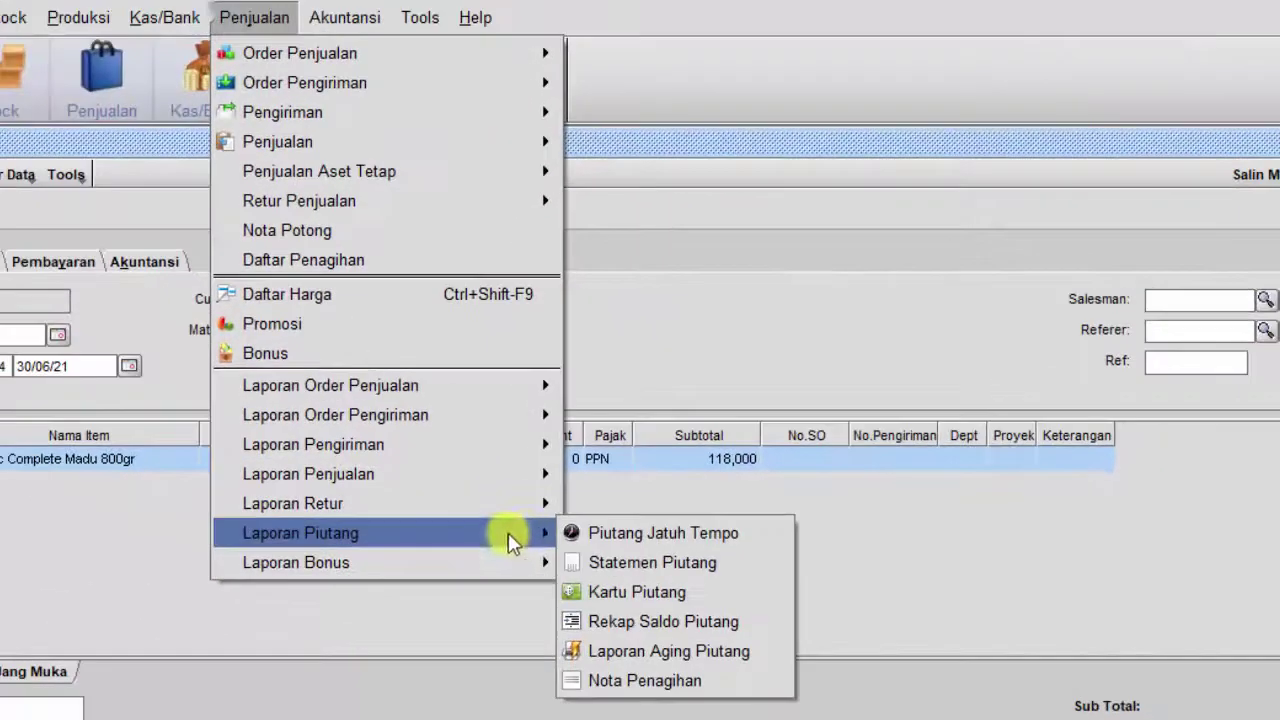
pyautogui.click(582, 440)
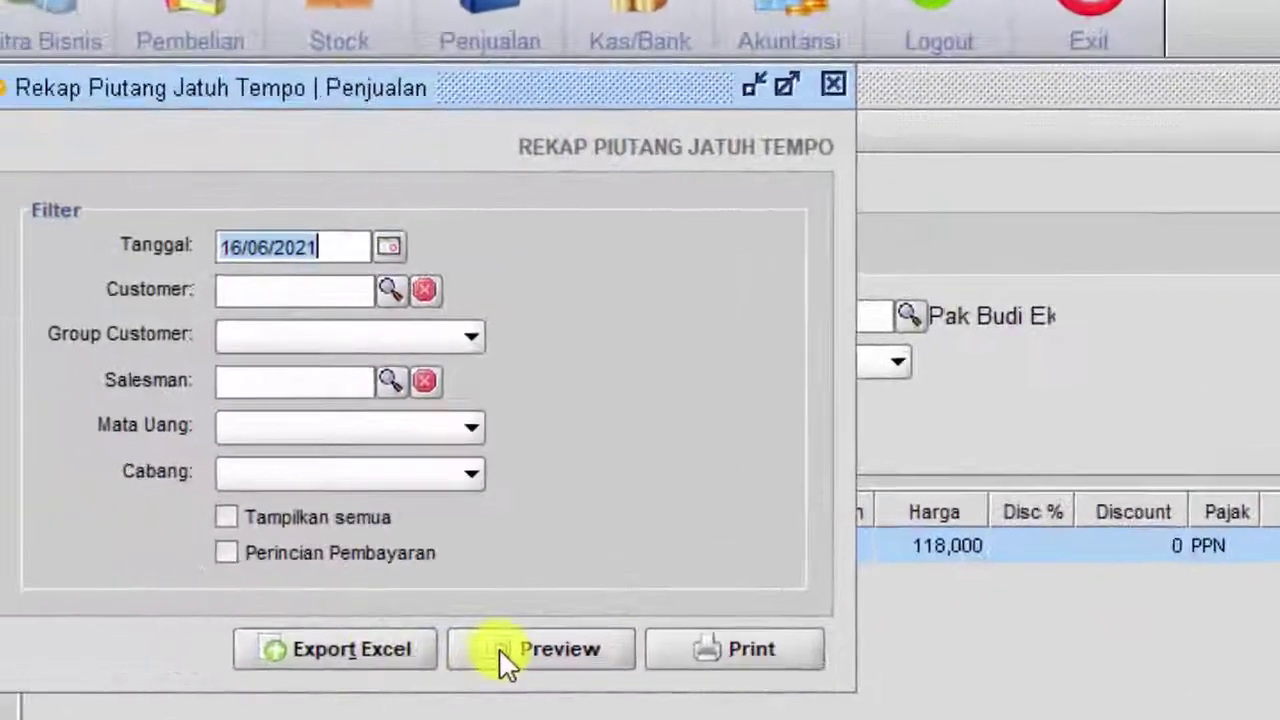
pyautogui.click(275, 588)
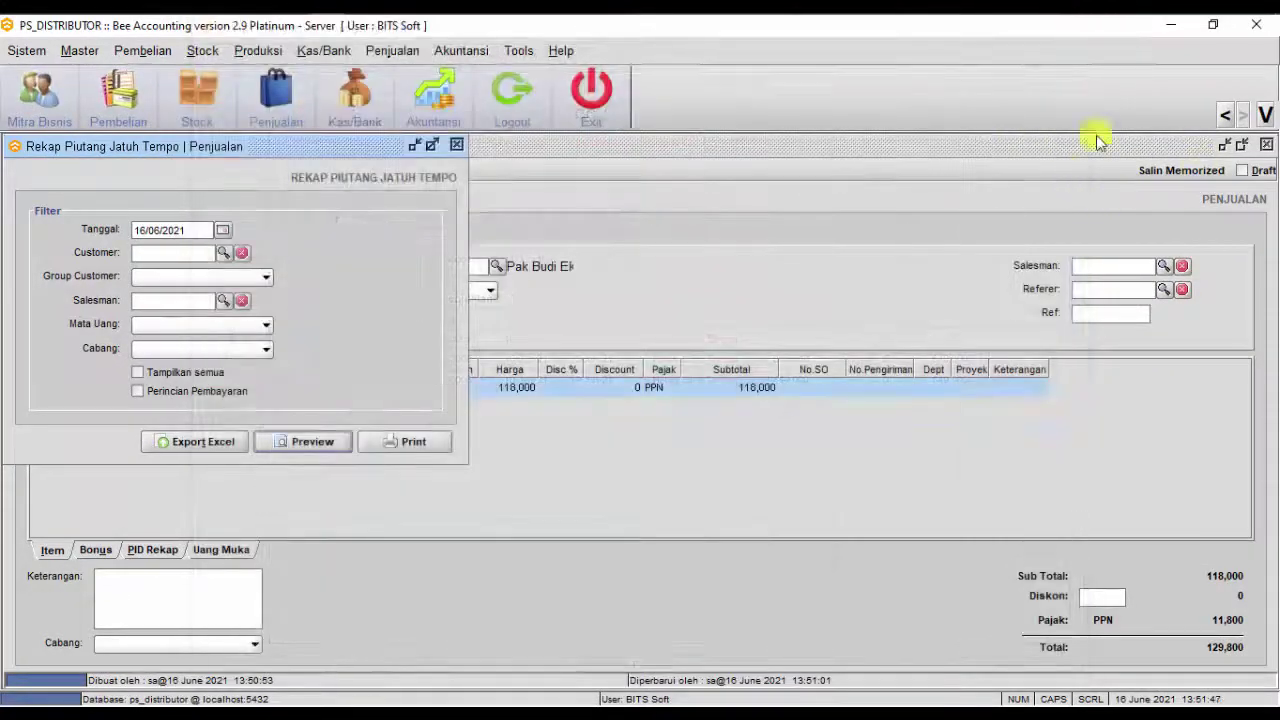
# Close the overdue receivables report form and discard the unsaved second sale.
pyautogui.click(456, 146)
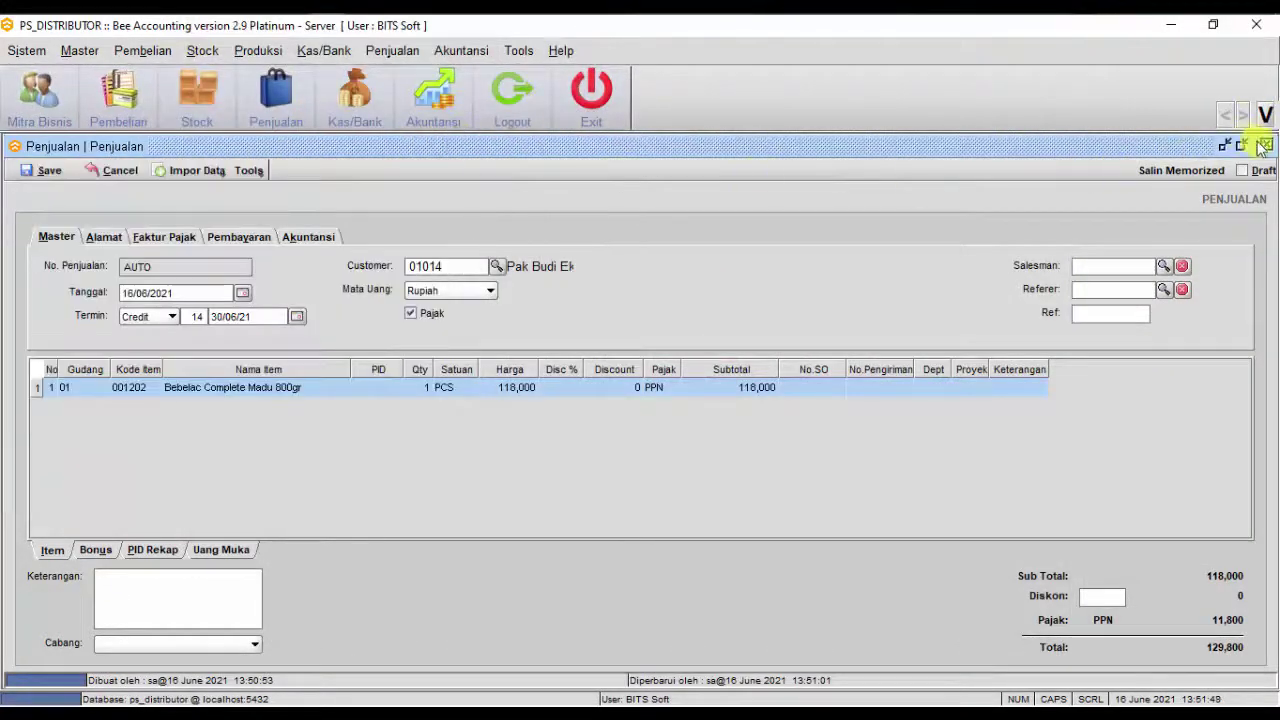
pyautogui.click(1266, 145)
pyautogui.click(630, 389)
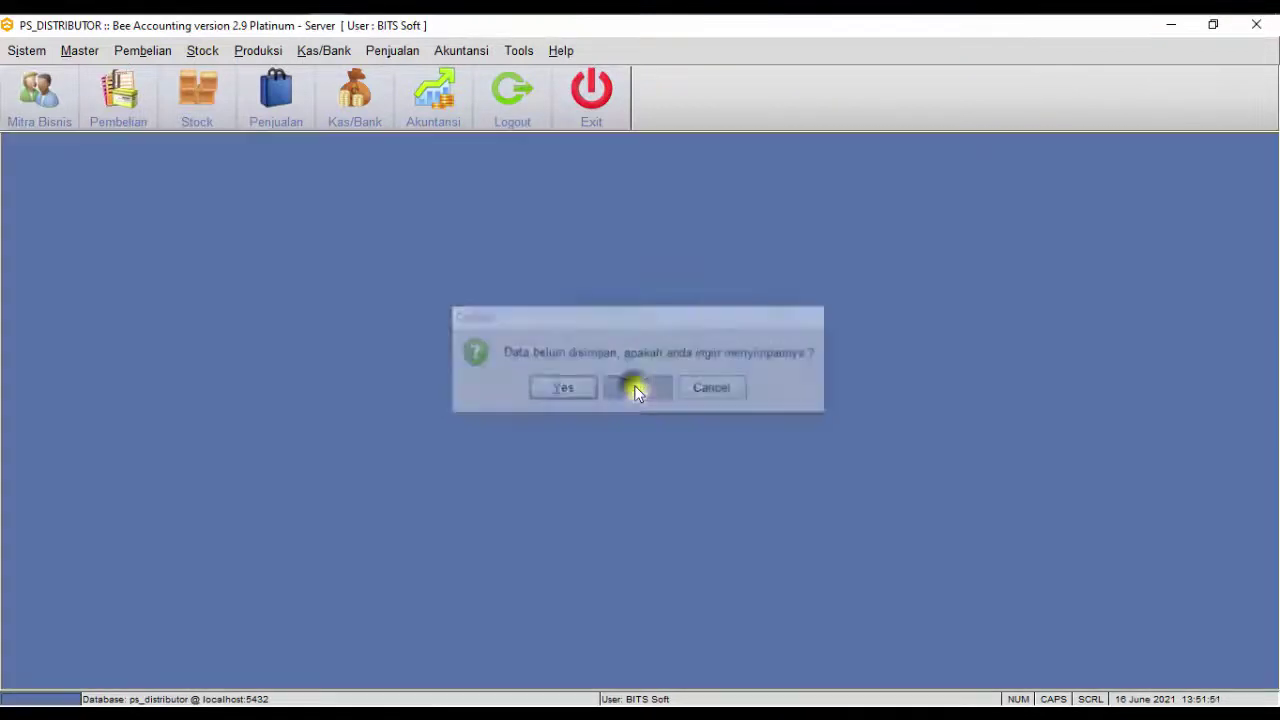
# Start a new purchase transaction and choose the fifth listed business partner as its supplier.
pyautogui.click(140, 49)
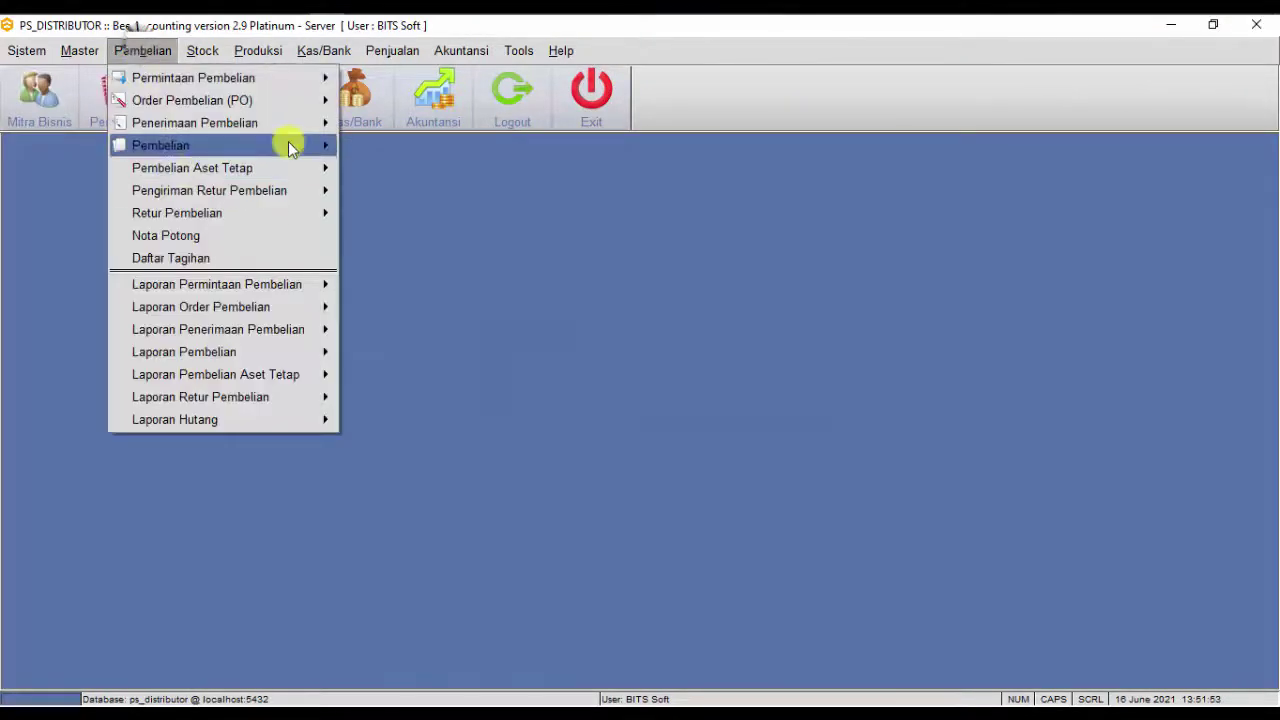
pyautogui.moveTo(316, 147)
pyautogui.click(358, 168)
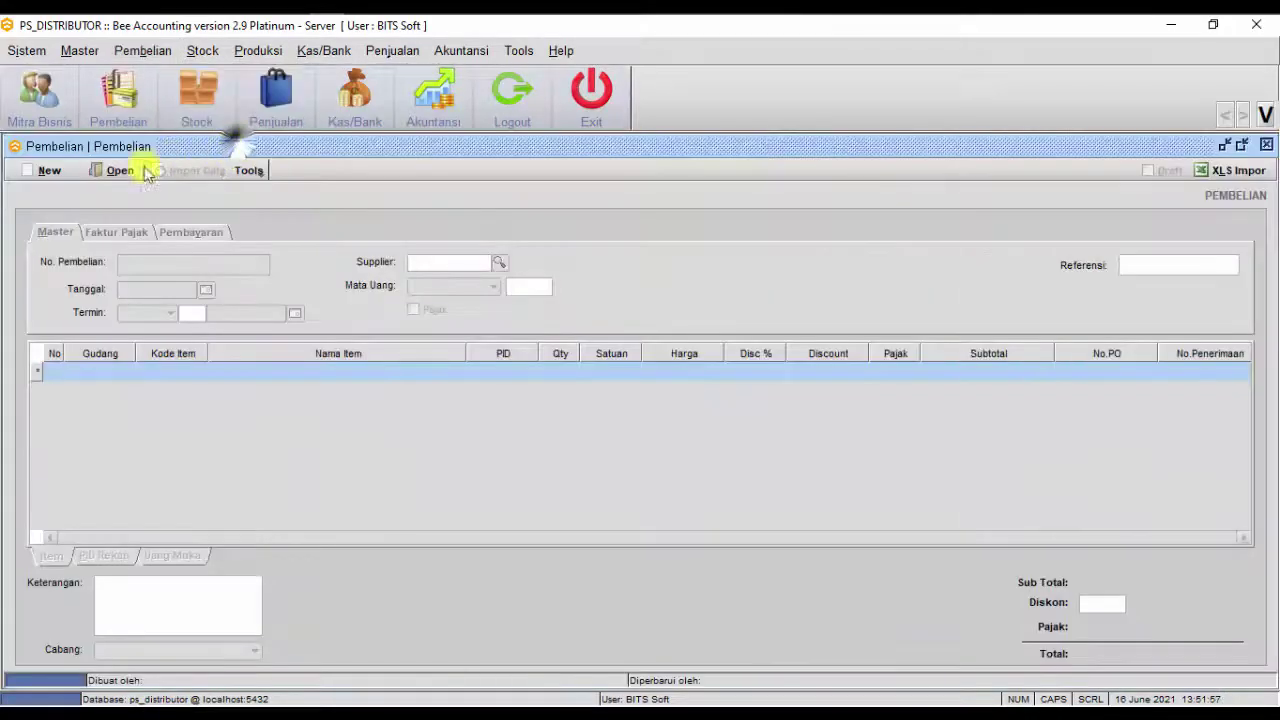
pyautogui.click(45, 170)
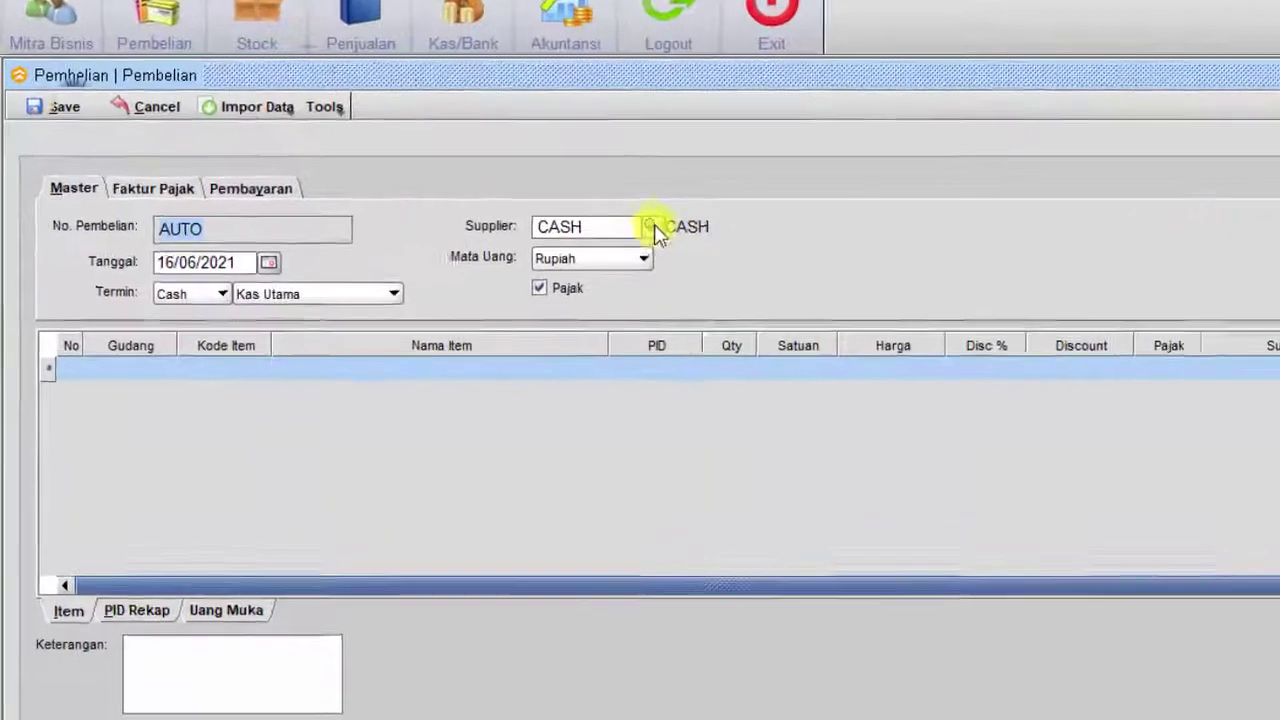
pyautogui.click(532, 255)
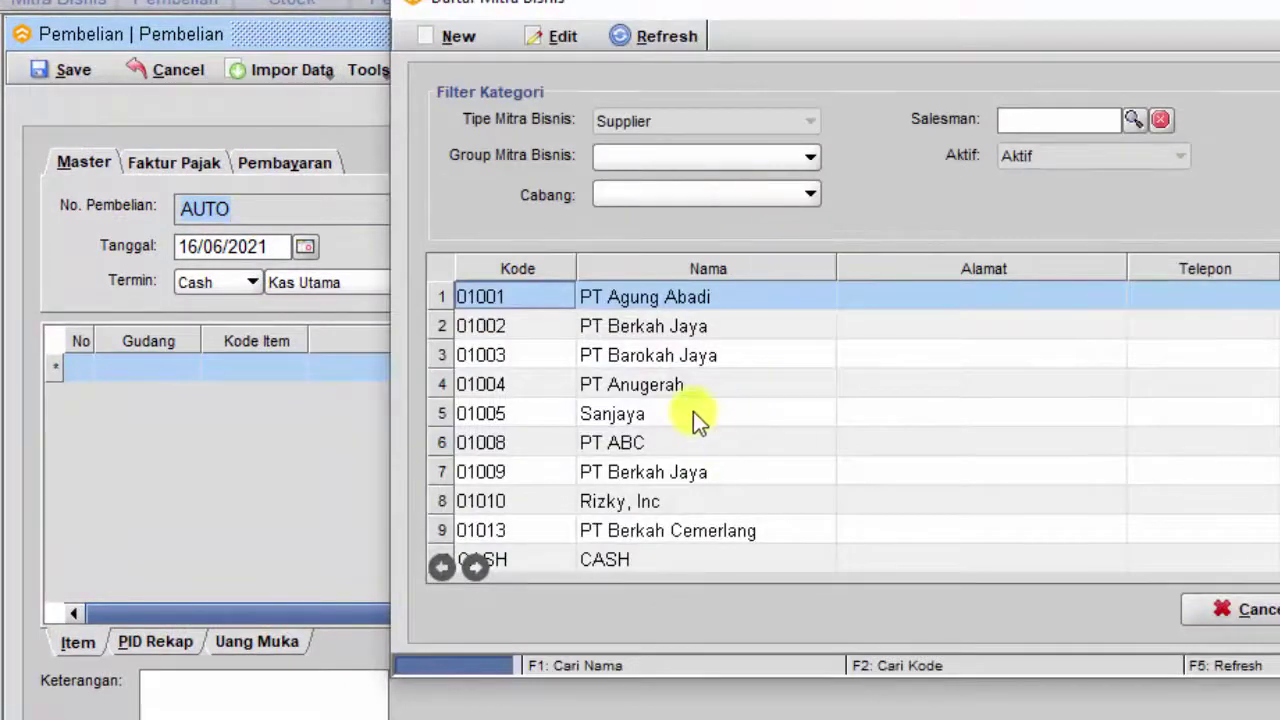
pyautogui.doubleClick(693, 413)
# Add item 001201, Bebelac Complete Vanila 800gr, to the purchase with a quantity of 10.
pyautogui.click(290, 370)
pyautogui.click(290, 370)
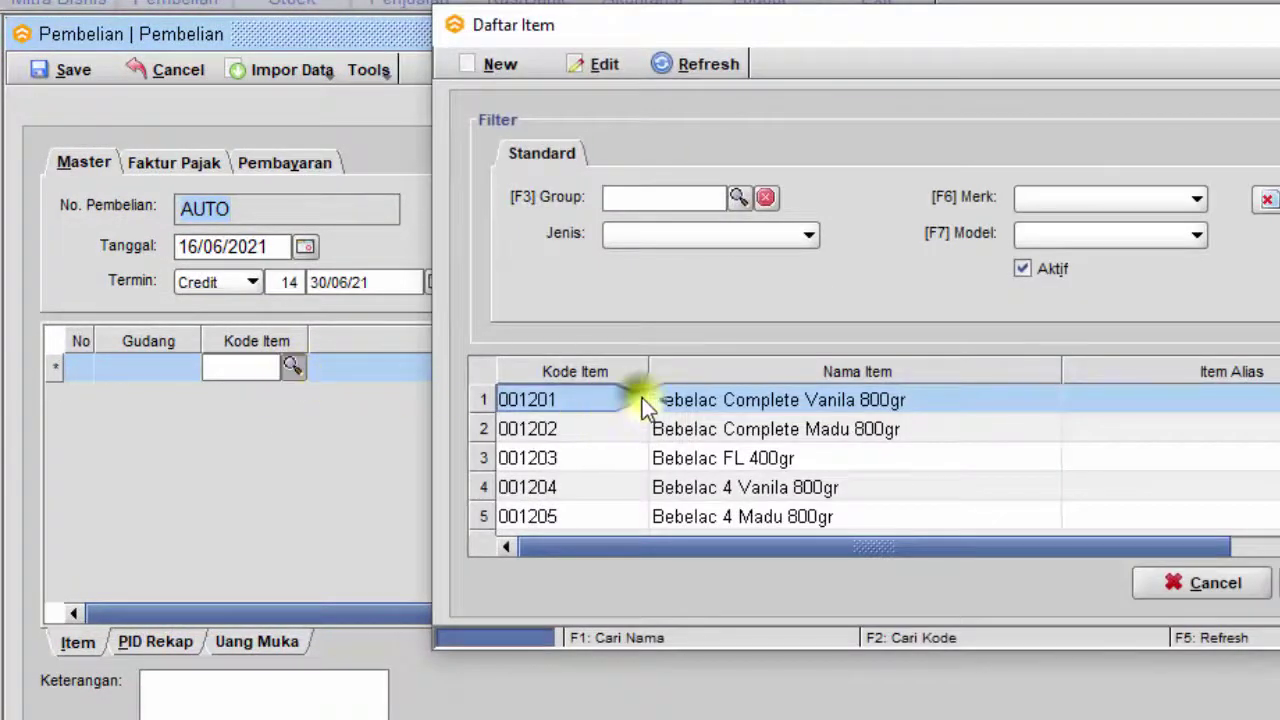
pyautogui.press('Return')
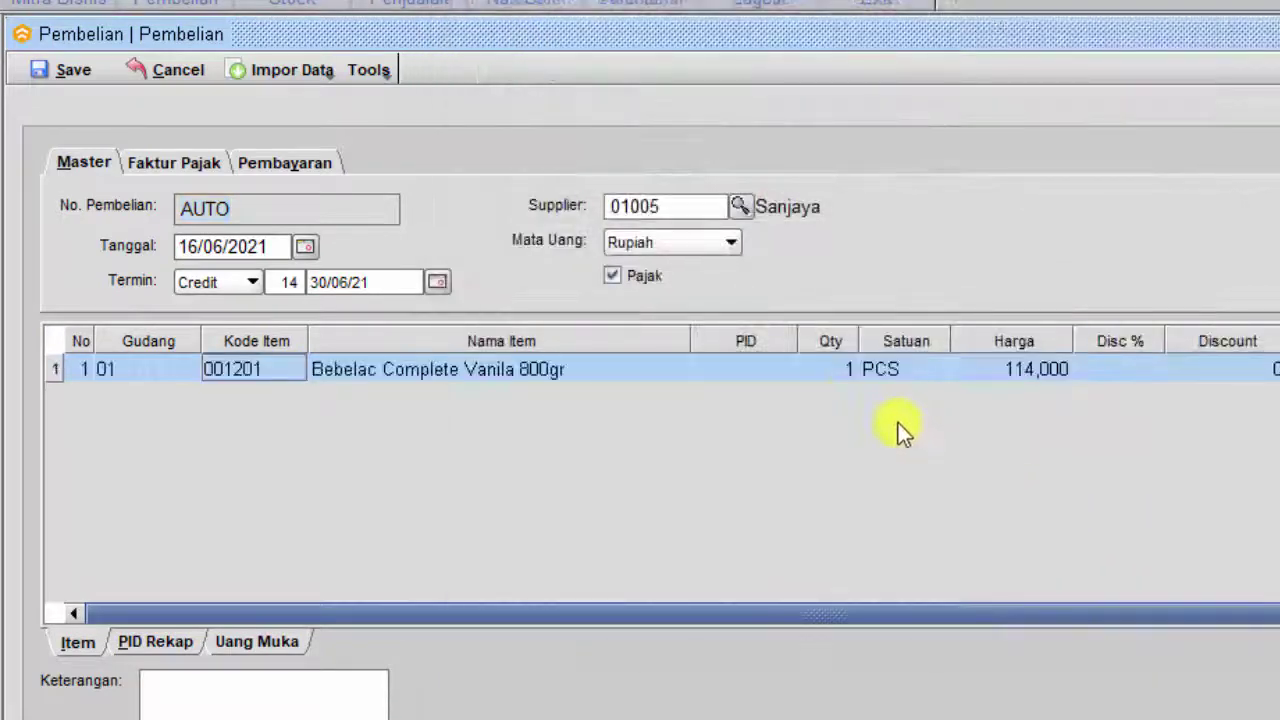
pyautogui.click(845, 370)
pyautogui.write('10')
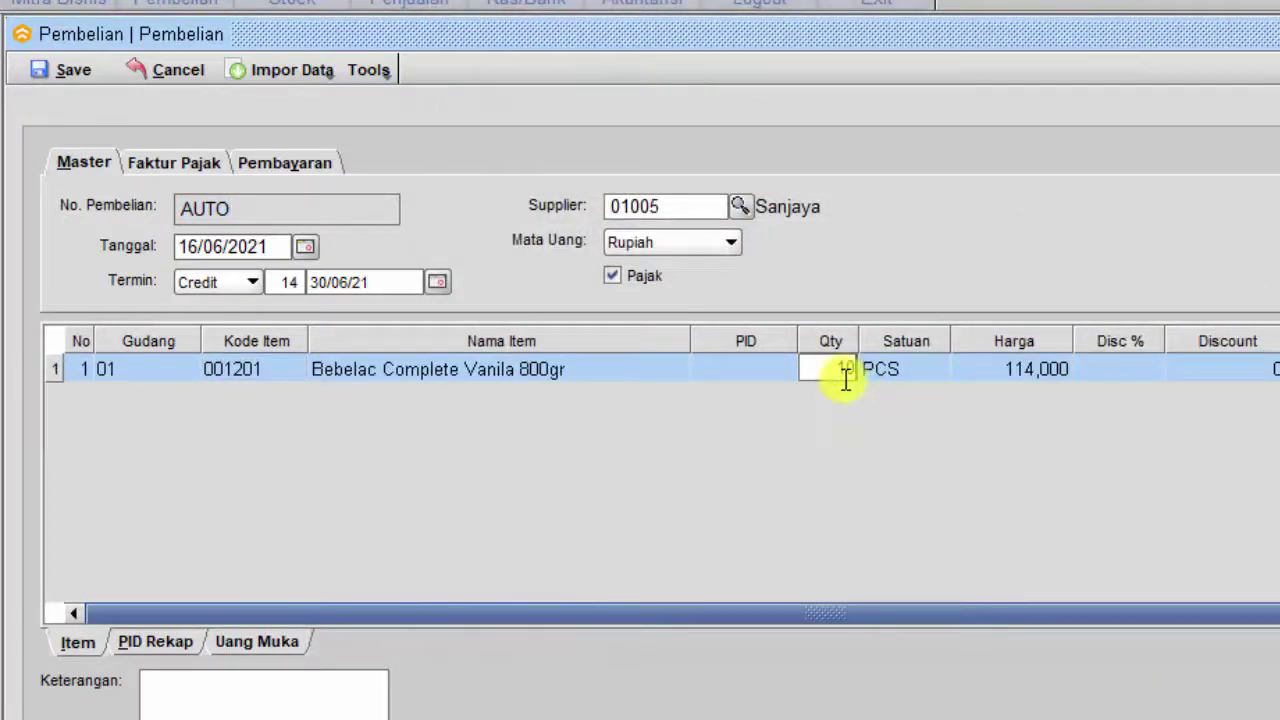
pyautogui.press('Return')
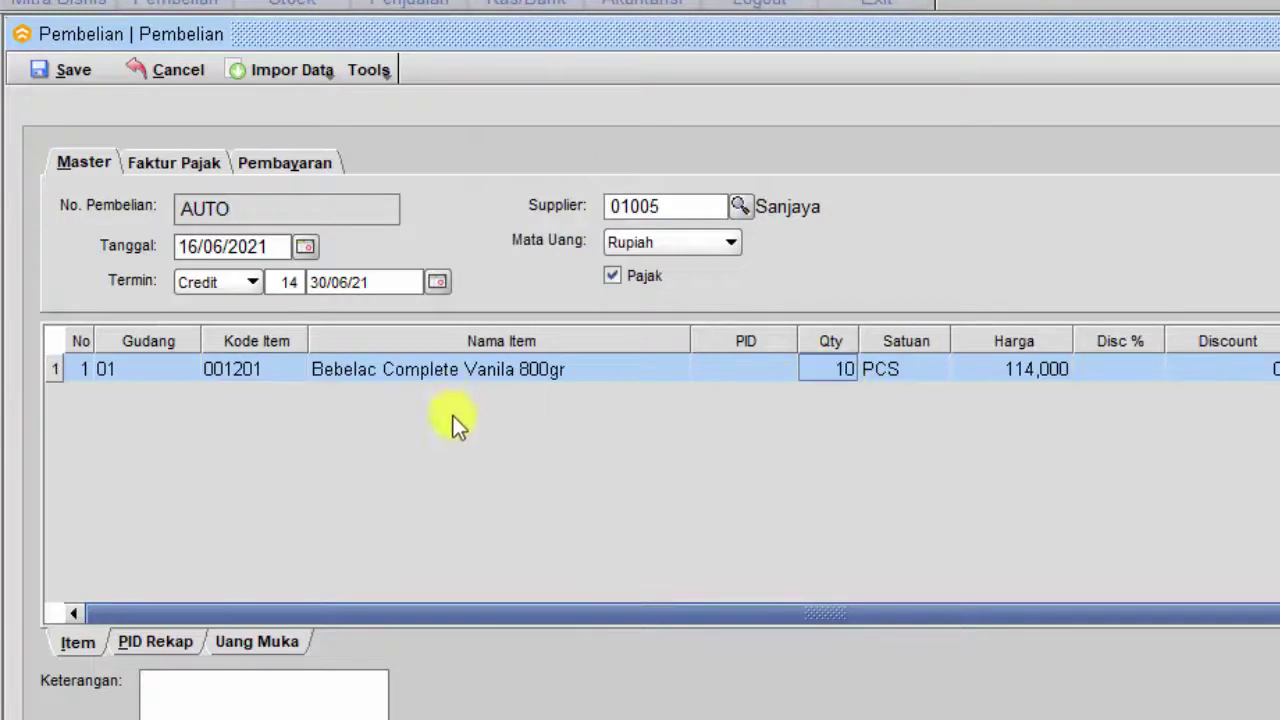
# Set the purchase's date to 11/06/2021 and its credit term to 5 days.
pyautogui.click(305, 247)
pyautogui.click(266, 370)
pyautogui.click(290, 281)
pyautogui.write('5')
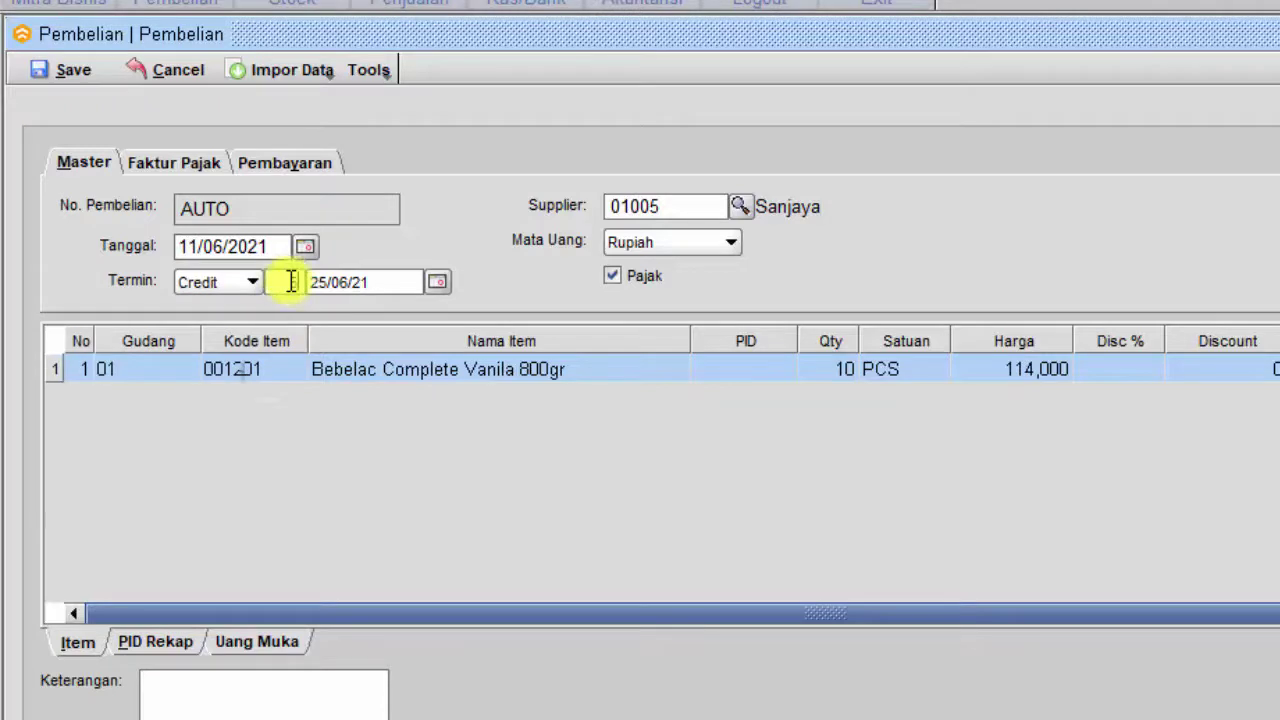
pyautogui.press('Tab')
pyautogui.press('Tab')
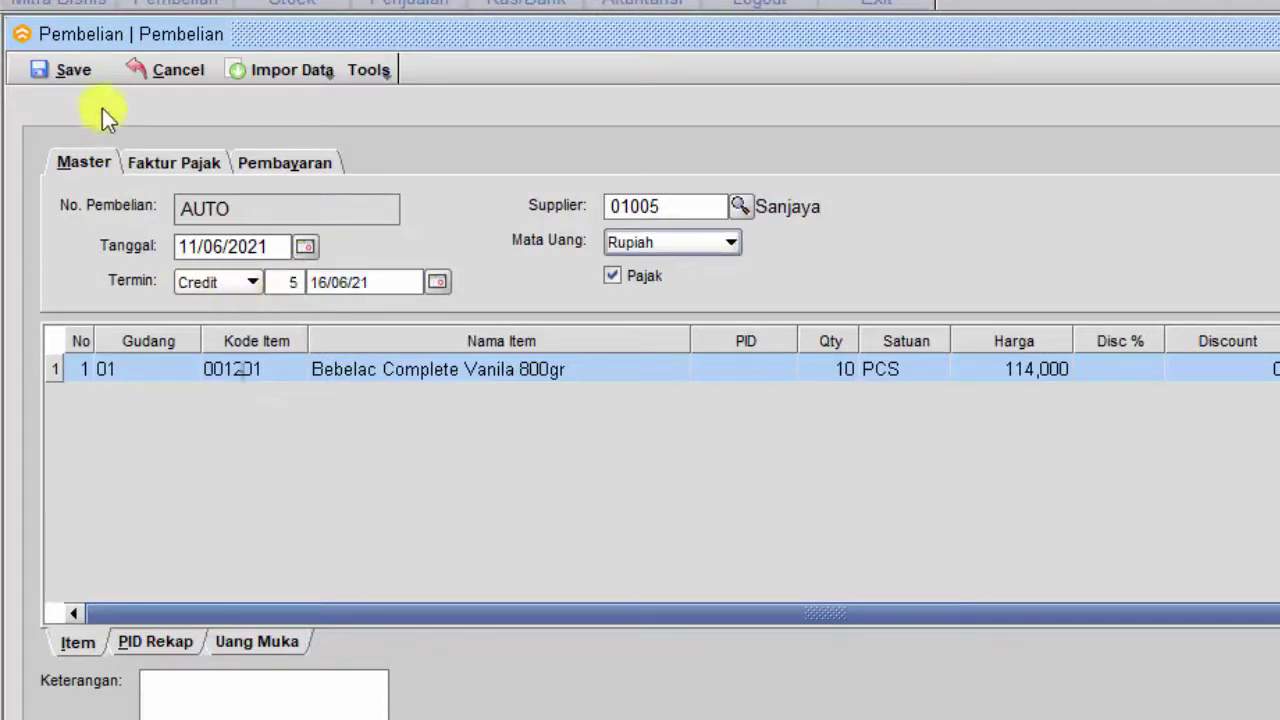
# Save the backdated credit purchase.
pyautogui.click(70, 70)
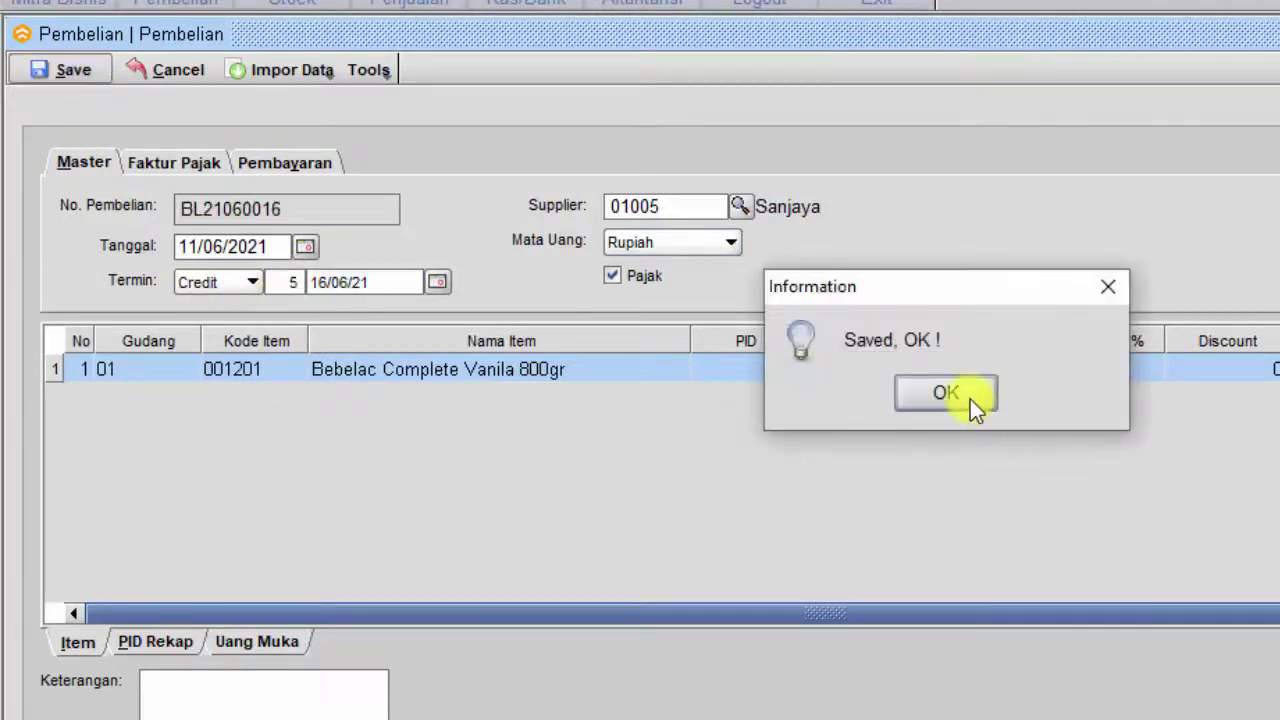
pyautogui.click(970, 399)
pyautogui.click(973, 396)
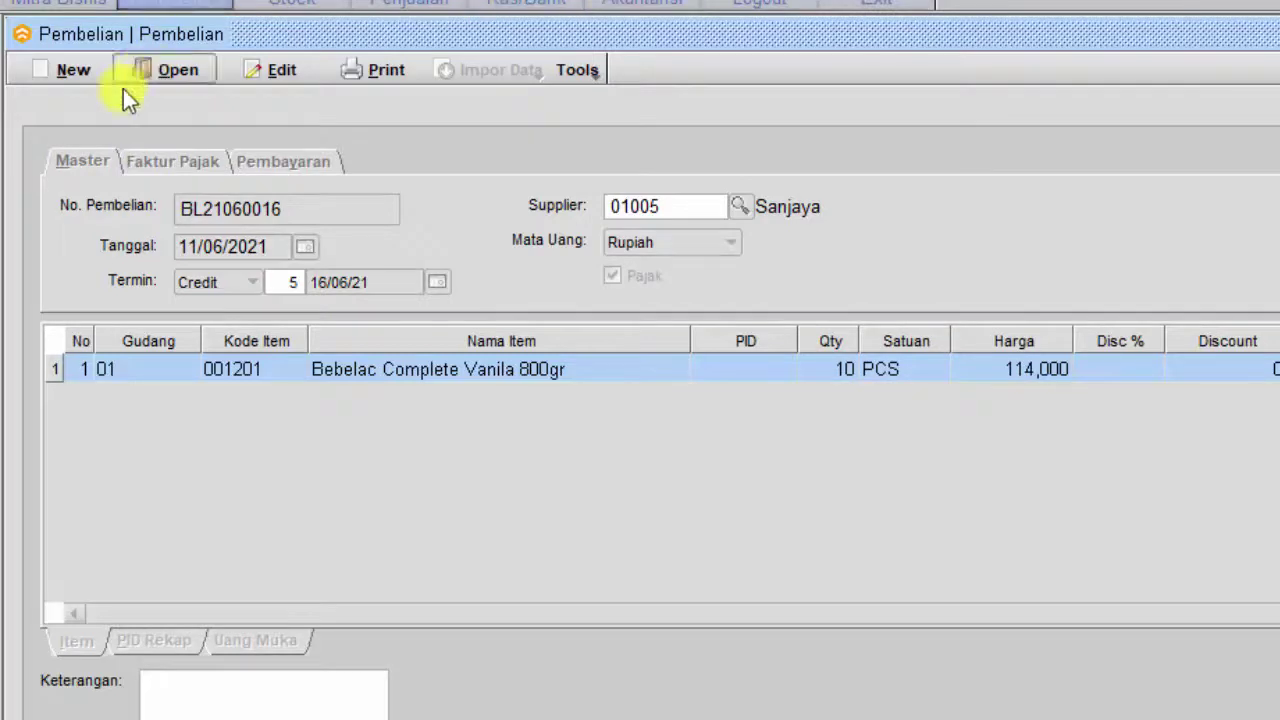
# Start another purchase for the same supplier and add item 001202, Bebelac Complete Madu 800gr.
pyautogui.click(63, 70)
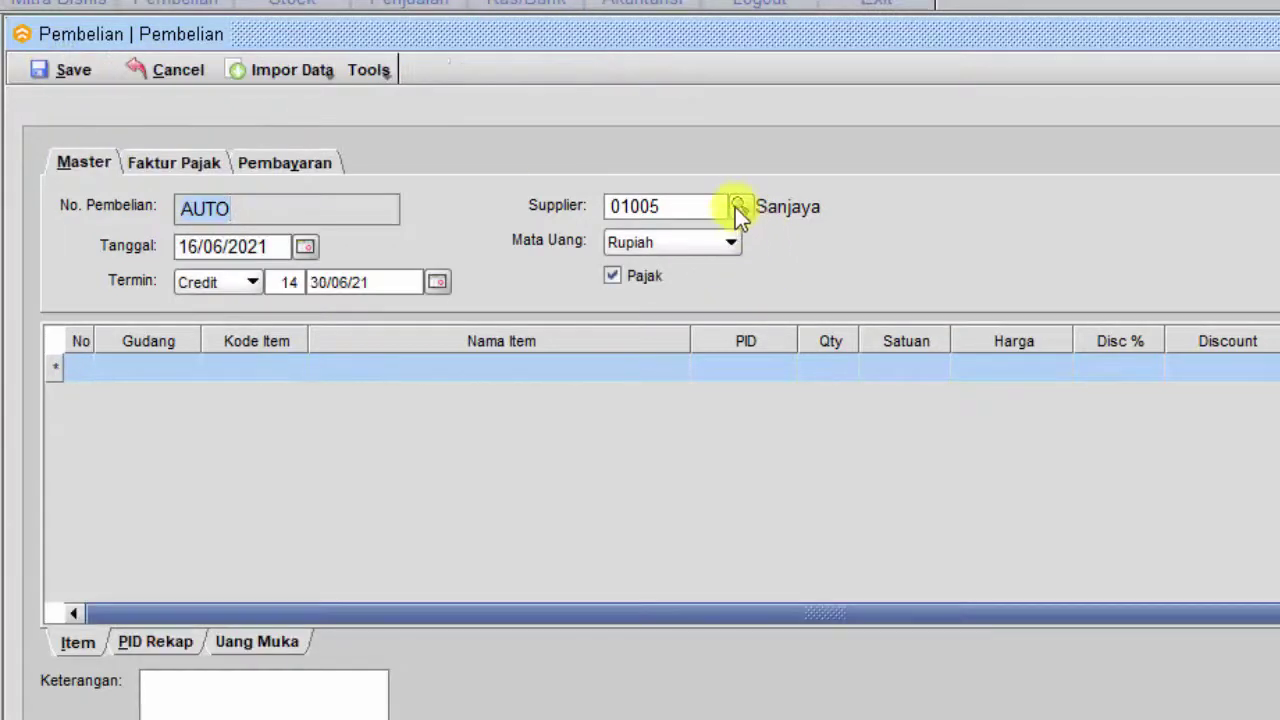
pyautogui.click(290, 368)
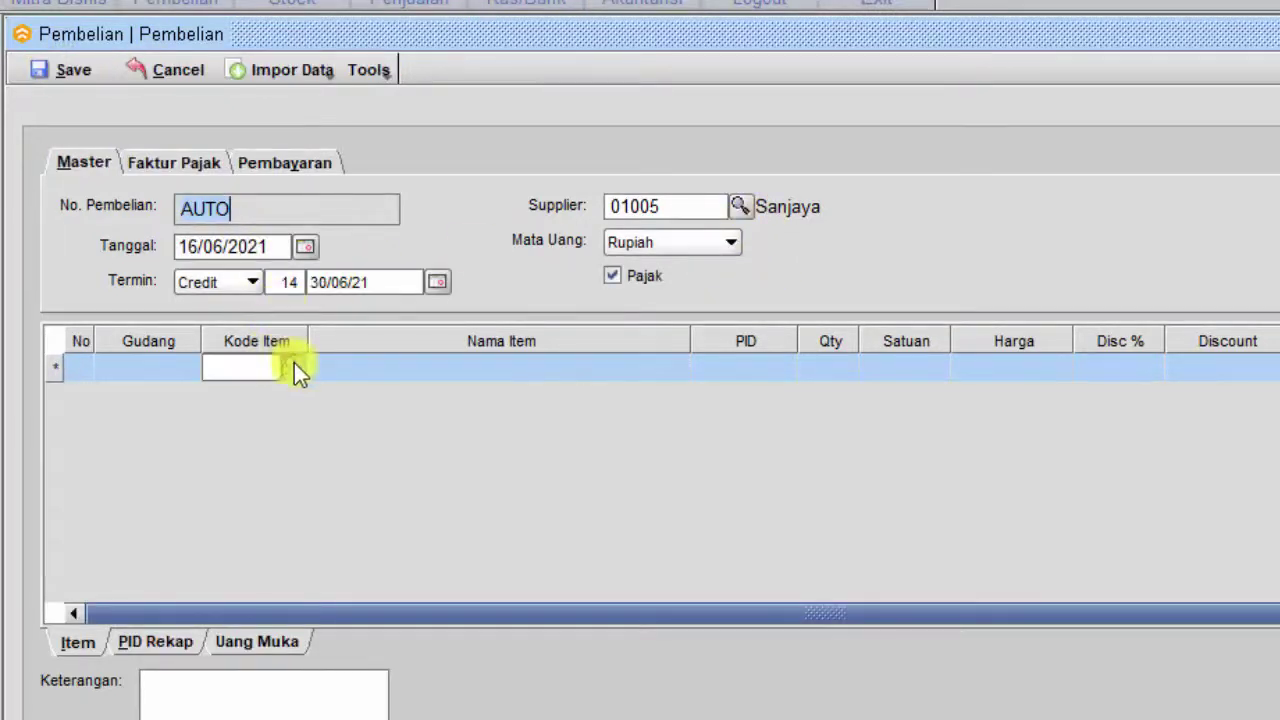
pyautogui.click(294, 368)
pyautogui.click(771, 427)
pyautogui.doubleClick(771, 427)
# Set the quantity of the second purchase's item to 35 and try to save the purchase.
pyautogui.doubleClick(836, 368)
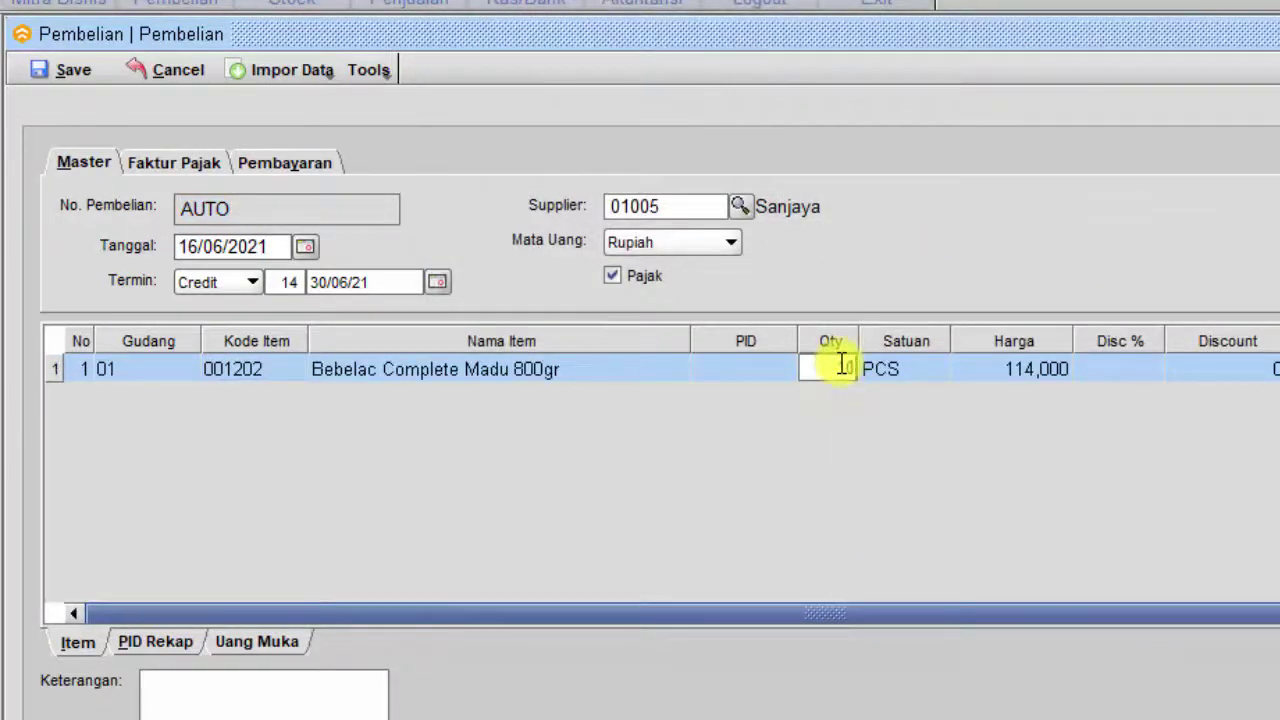
pyautogui.write('35')
pyautogui.press('Return')
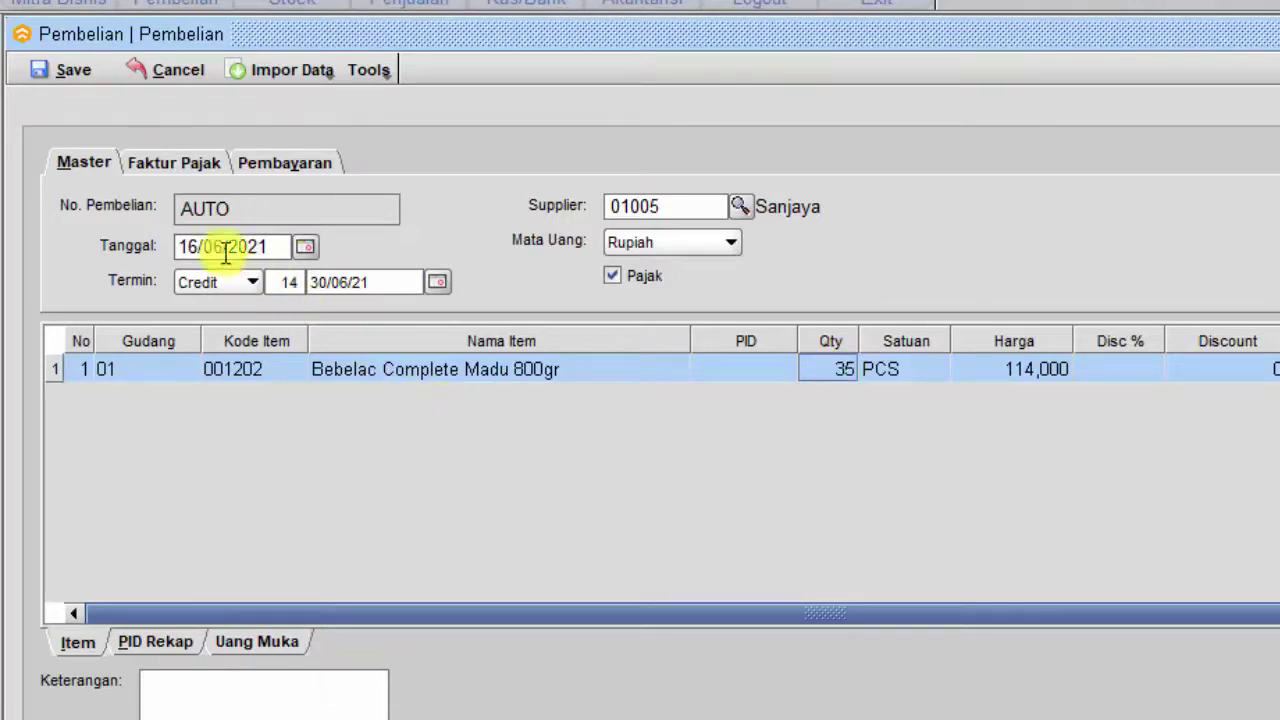
pyautogui.click(72, 69)
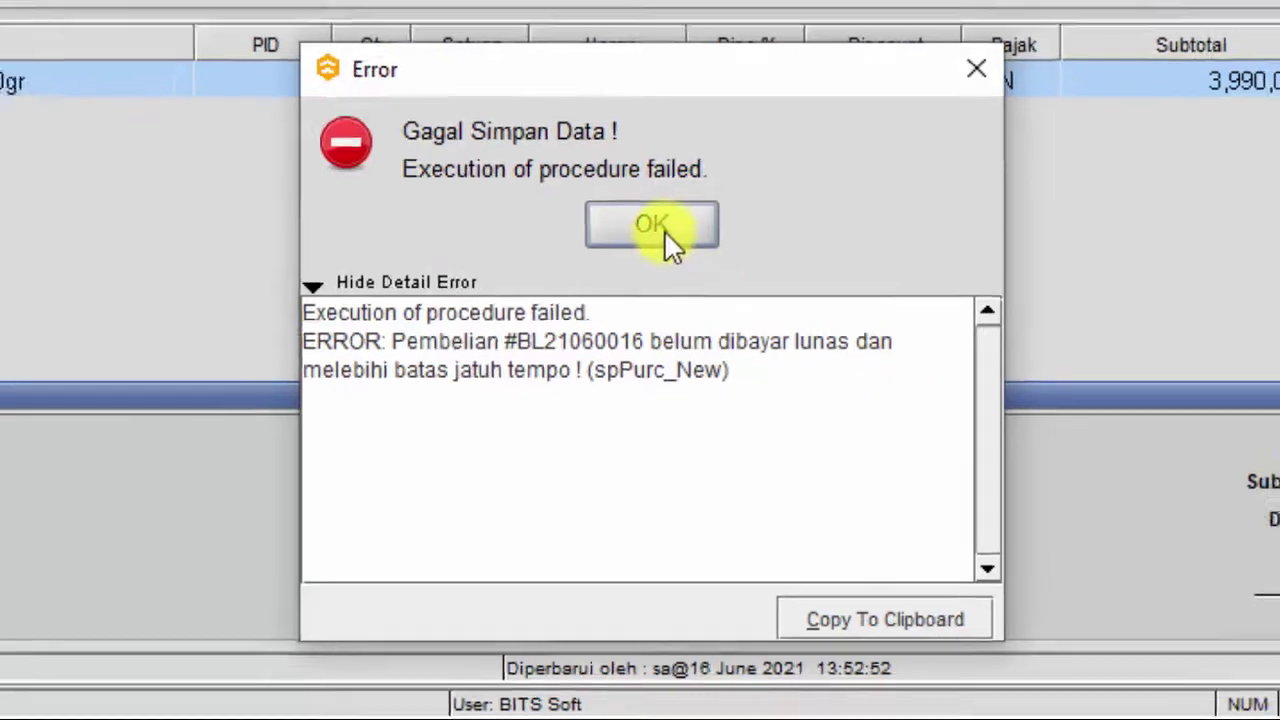
pyautogui.click(661, 215)
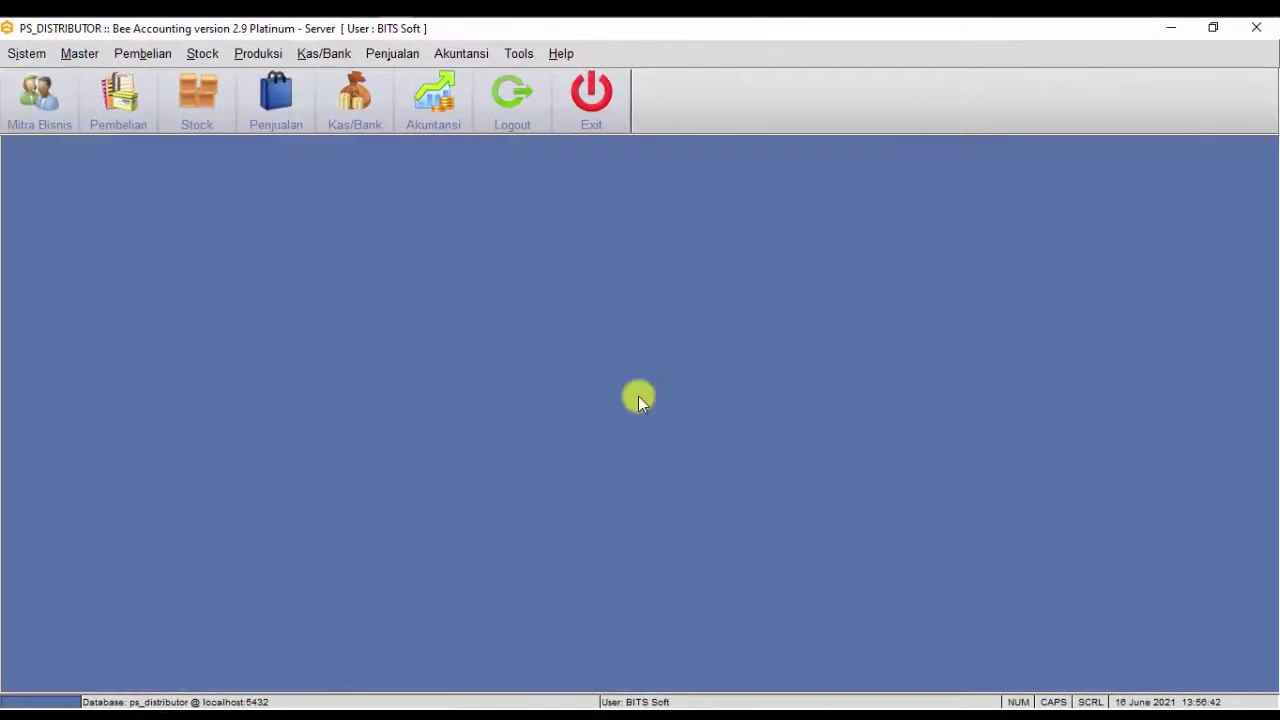